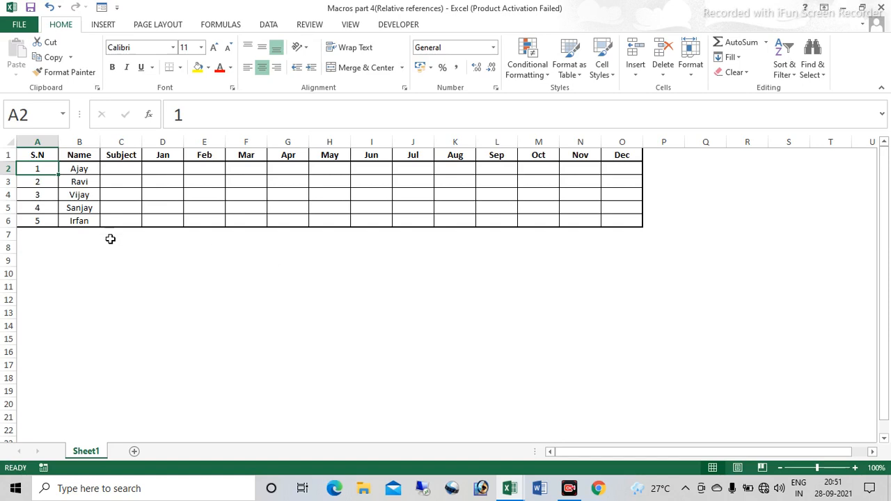
click(78, 170)
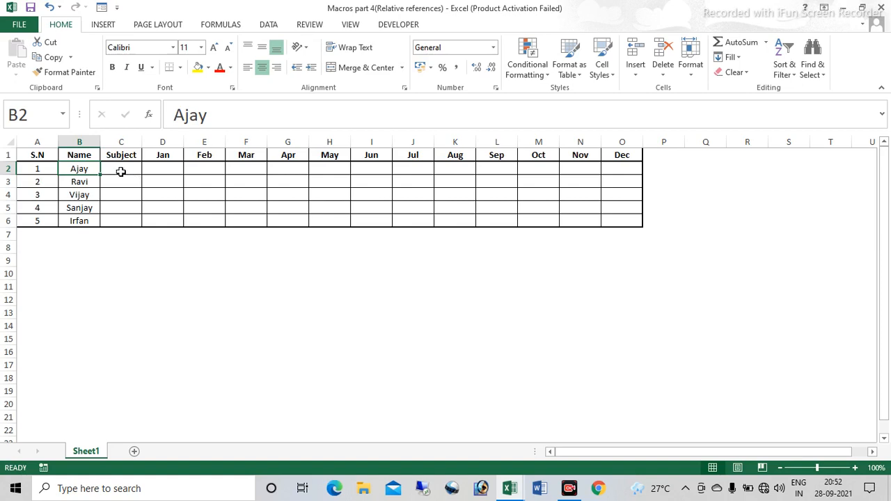
click(119, 170)
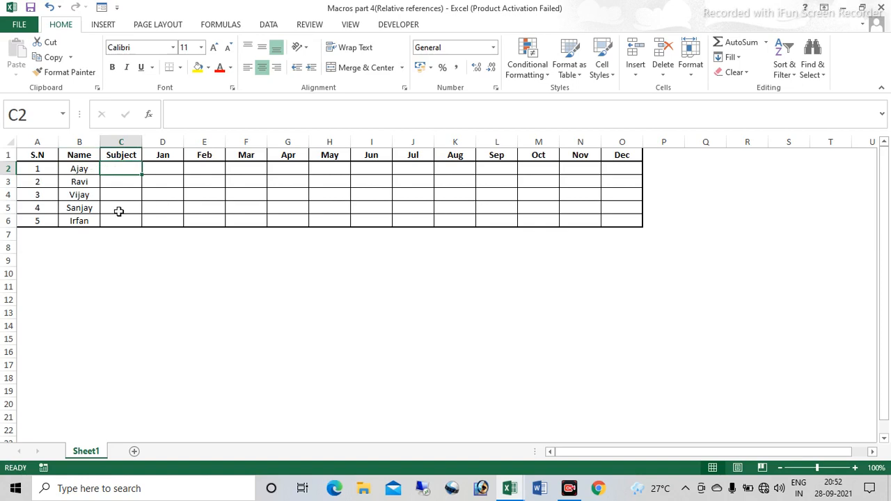
click(31, 170)
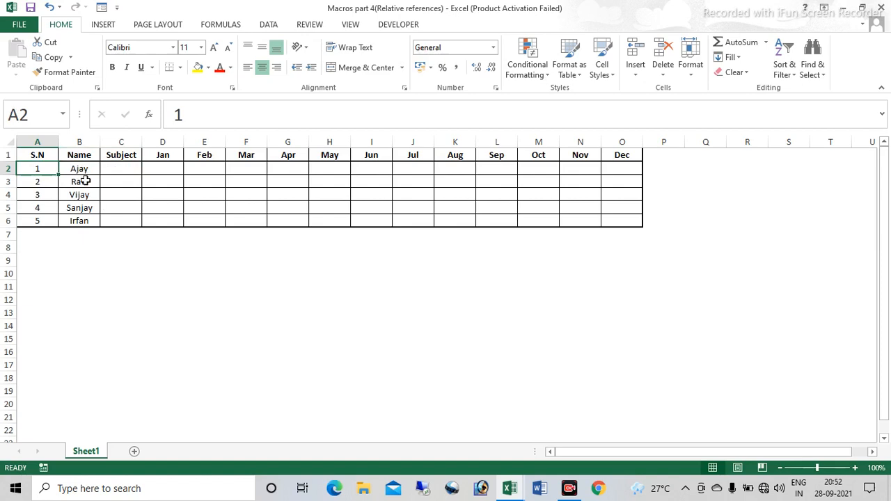
Insert five blank rows above row 3, between the first and second students.
click(46, 180)
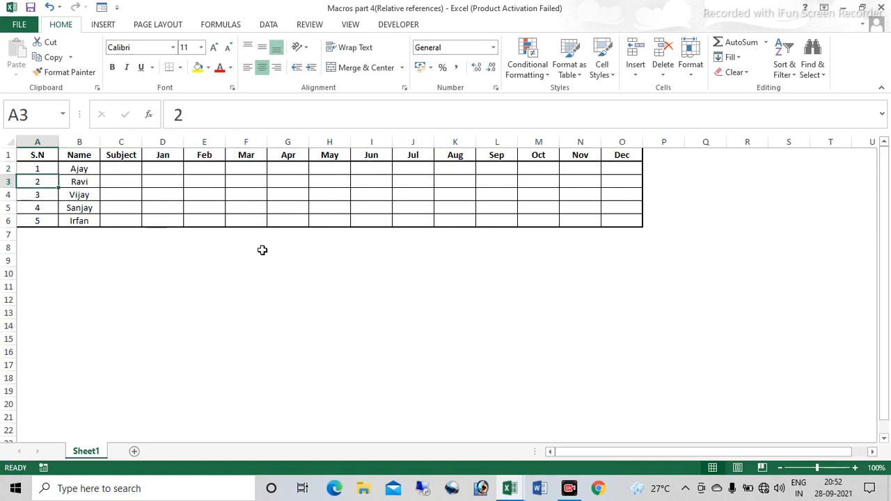
key(shift+space)
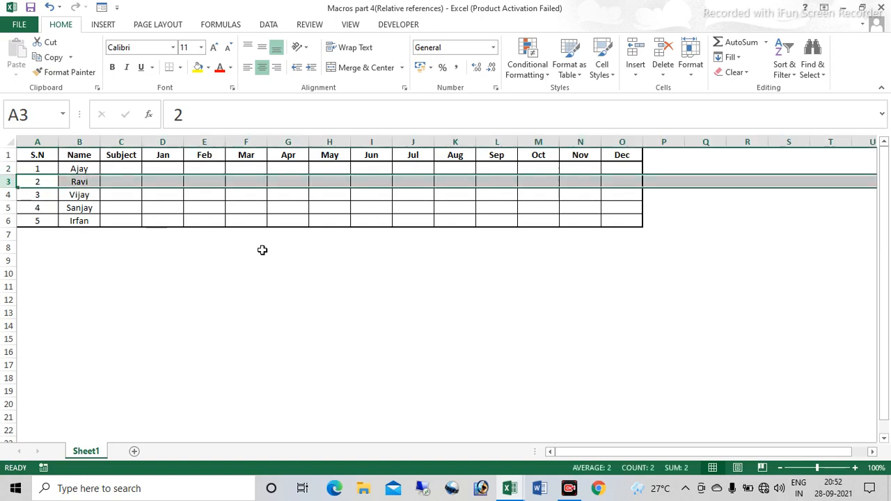
key(shift+Down)
key(shift+Down)
key(shift+Down)
key(shift+Down)
key(shift+Down)
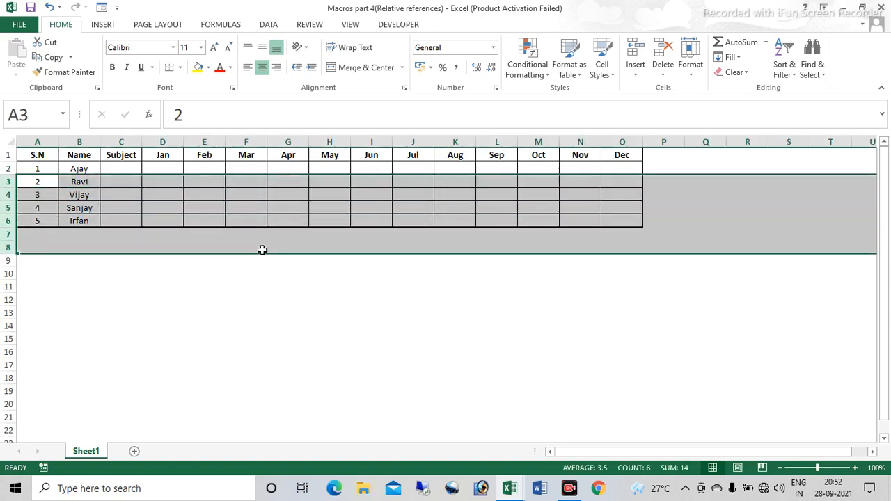
key(shift+Up)
key(shift+Up)
key(shift+Up)
key(shift+Up)
key(shift+Up)
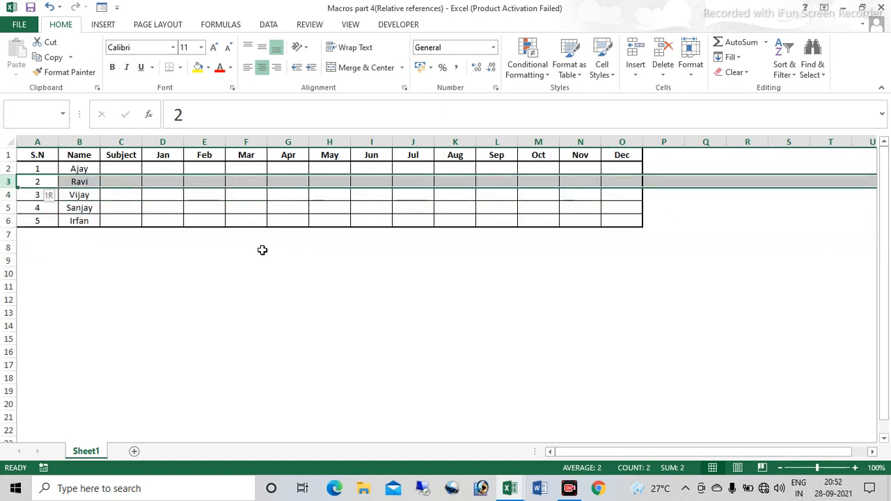
key(shift+Down)
key(shift+Down)
key(shift+Down)
key(shift+Down)
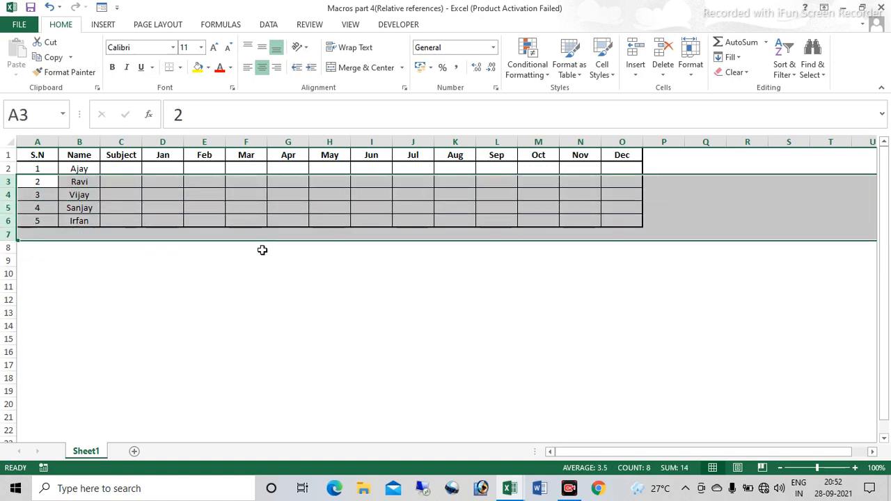
key(ctrl+shift+plus)
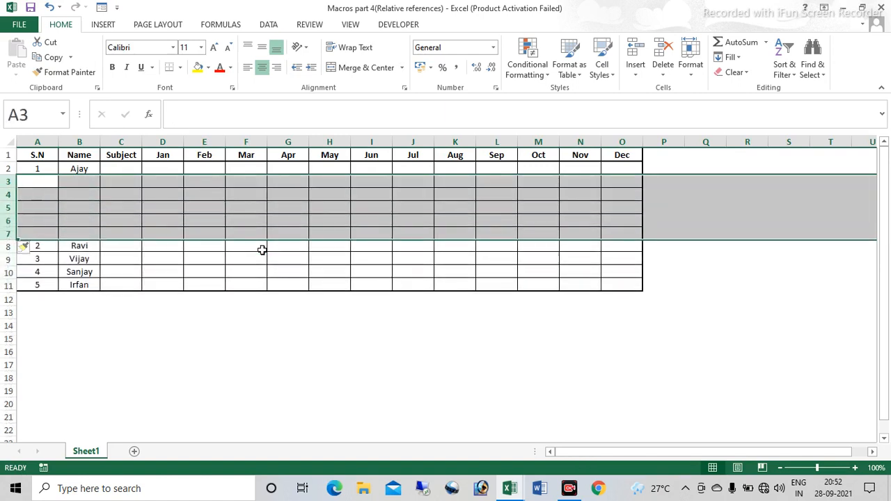
Enter the subjects Maths in cell C2 and Science in cell C3.
click(117, 169)
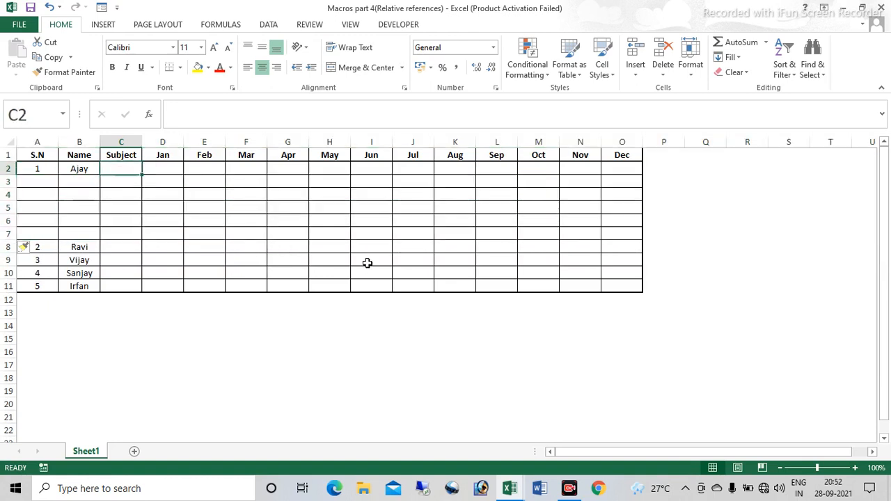
text(Maths)
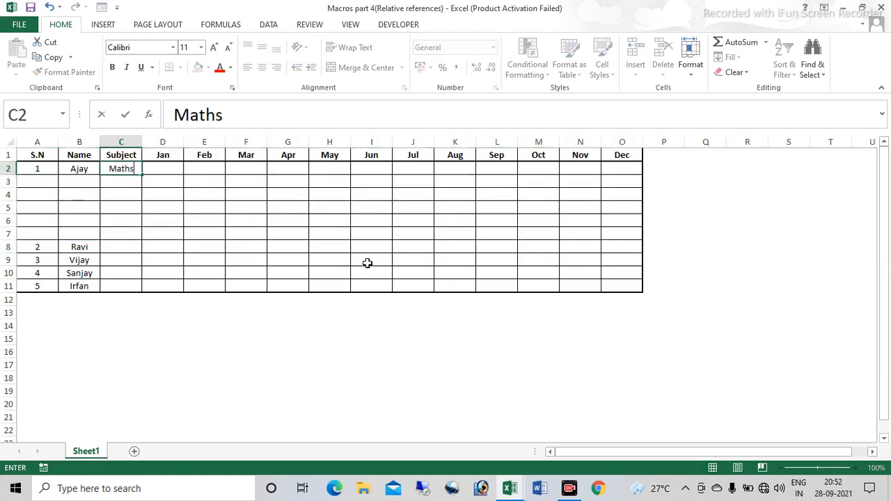
key(Return)
text(Sc)
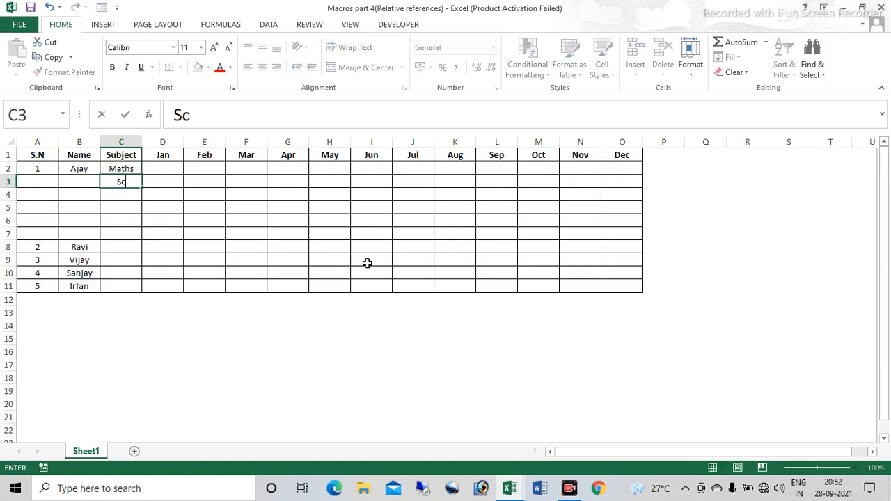
text(ience)
key(Return)
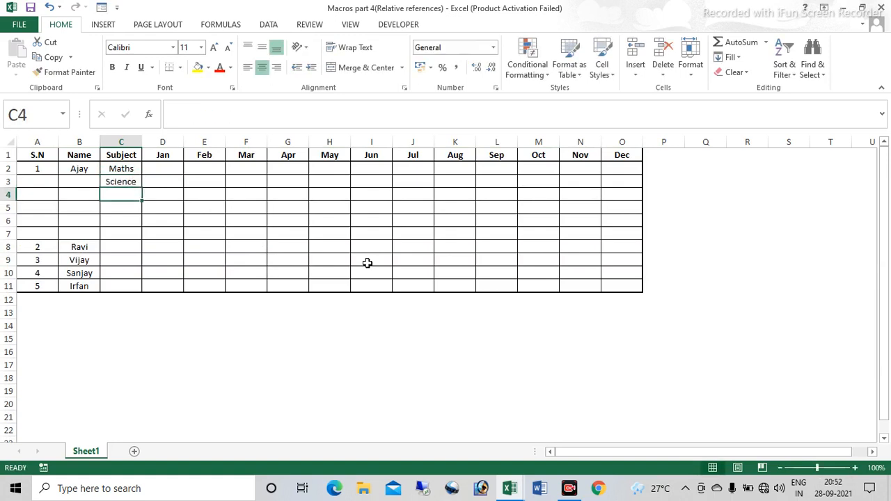
key(Down)
key(Down)
key(Down)
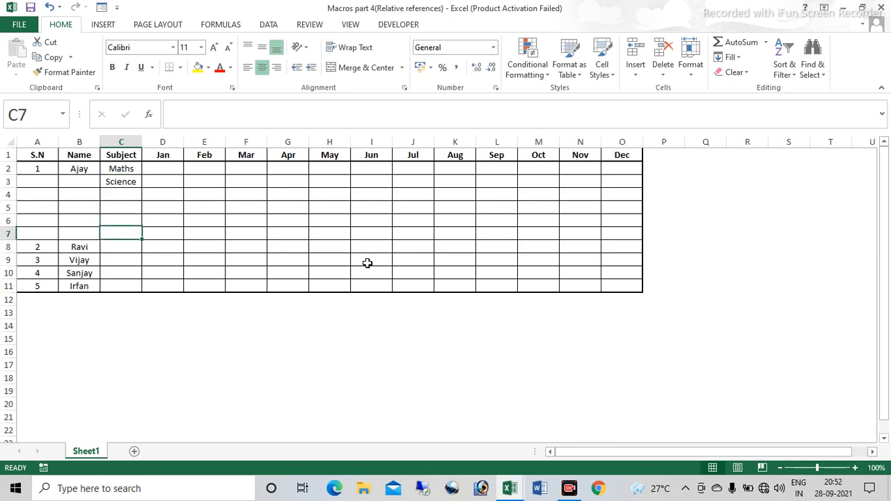
key(Right)
key(Right)
key(Right)
key(Right)
key(Right)
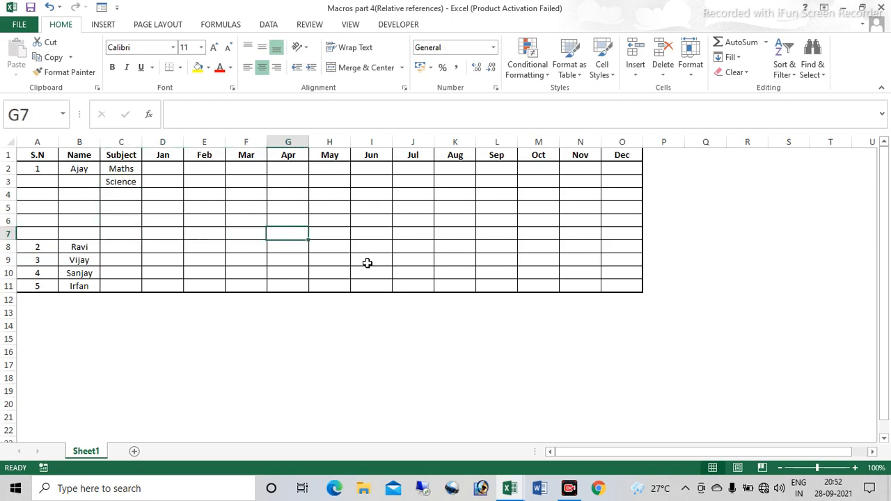
key(Left)
key(Left)
key(Left)
key(Left)
key(Left)
key(Left)
key(Left)
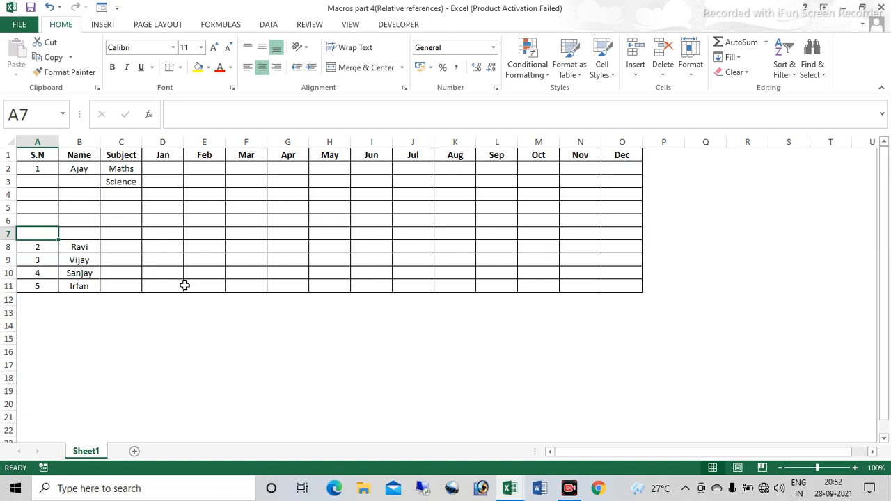
click(91, 243)
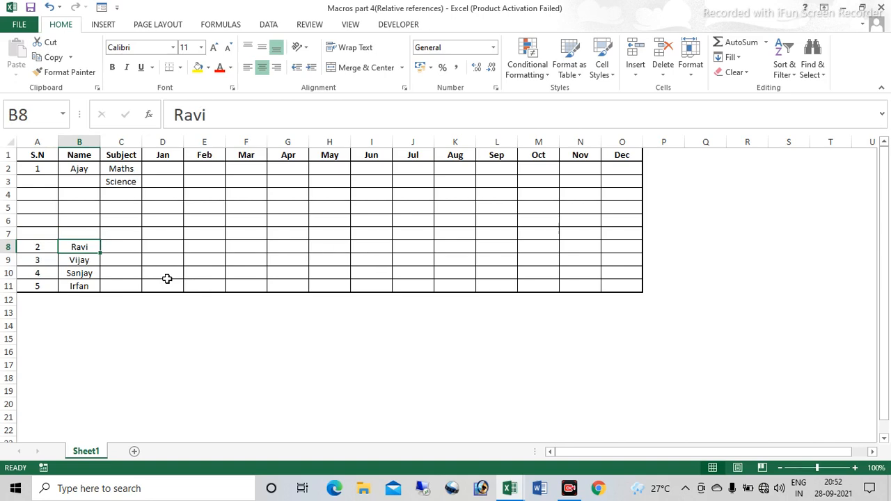
Switch to the finished workbook with the blue background and run its Click macro from cell A2.
key(alt+Tab)
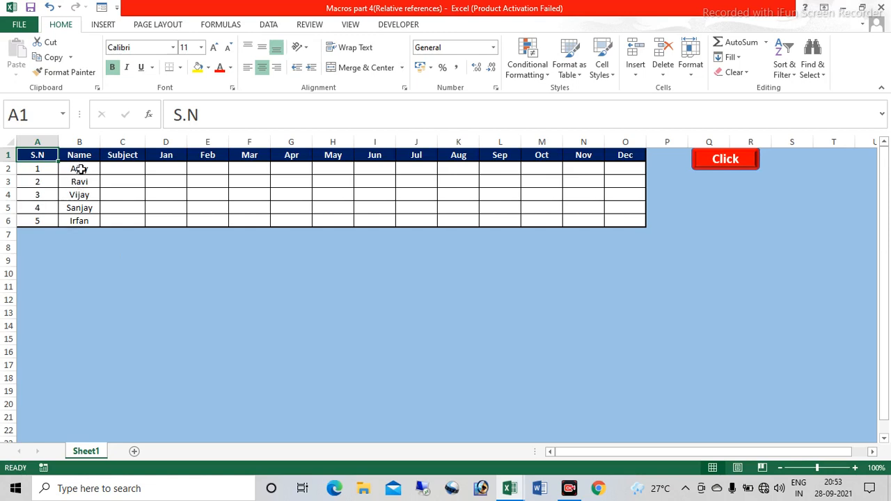
click(41, 168)
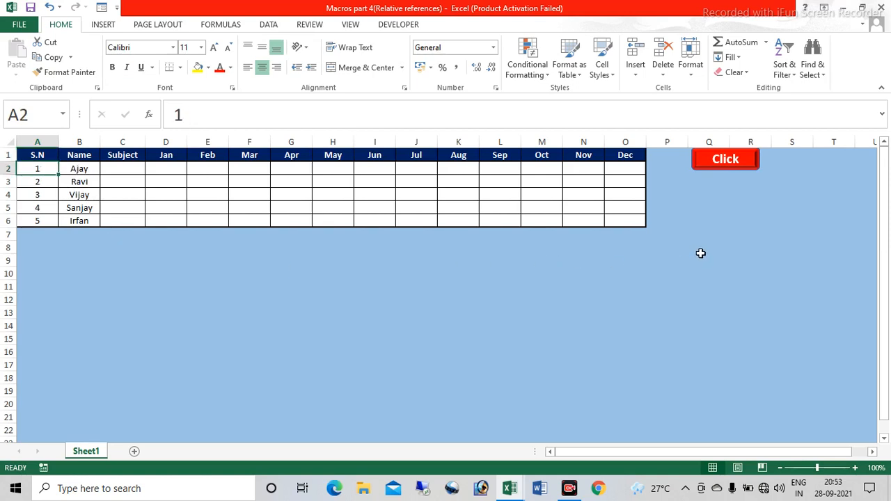
click(725, 164)
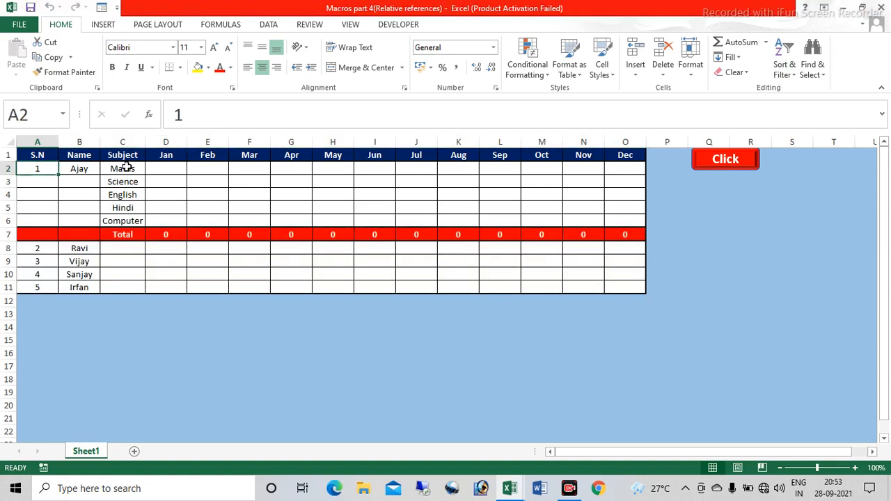
Check the Total row formulas, test the May total with 25 in H3 and H4, and clear H3:H6.
click(169, 233)
click(198, 233)
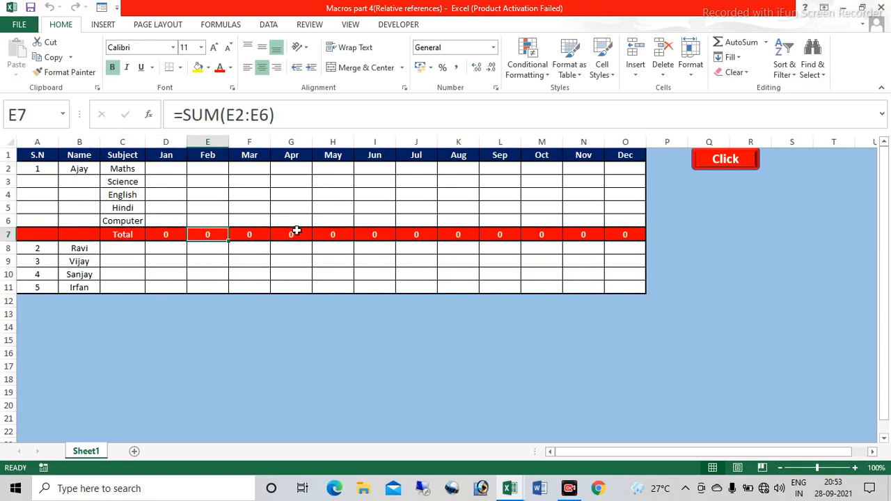
click(332, 184)
text(25)
key(Return)
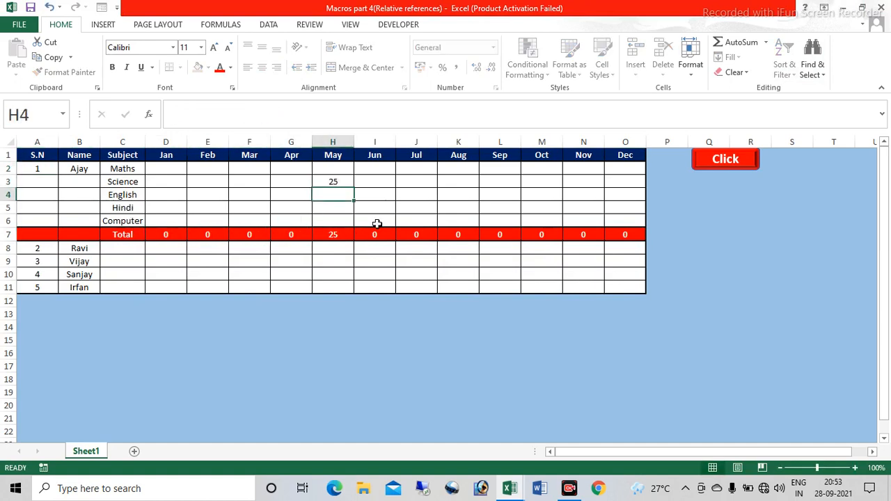
text(25)
key(Return)
drag(332, 182, 332, 216)
key(Delete)
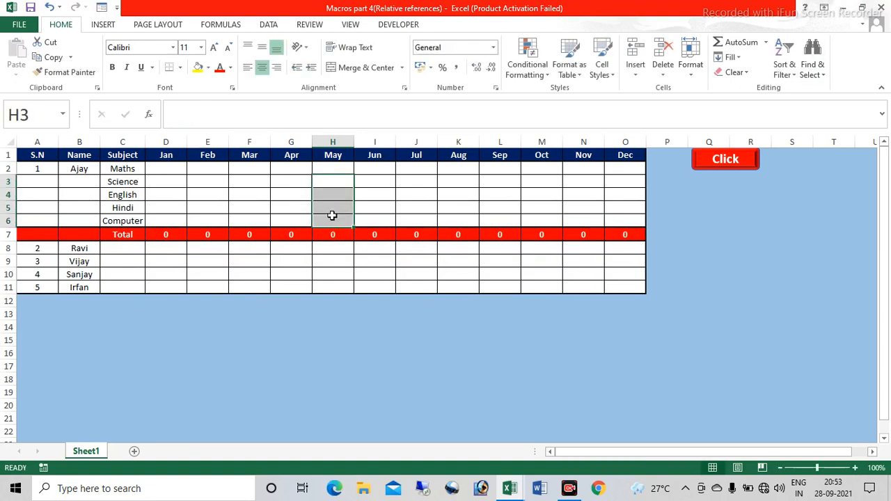
Run the Click macro for the second and third students, starting from cells A8 and A14.
click(36, 170)
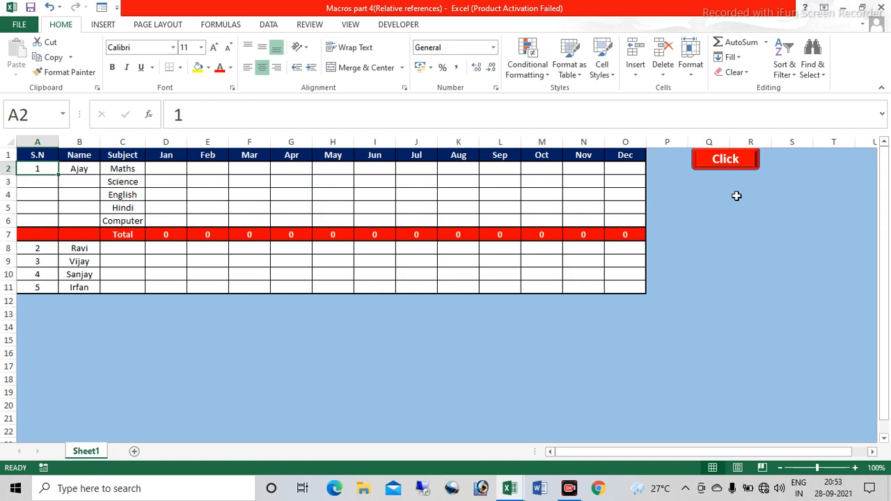
click(37, 249)
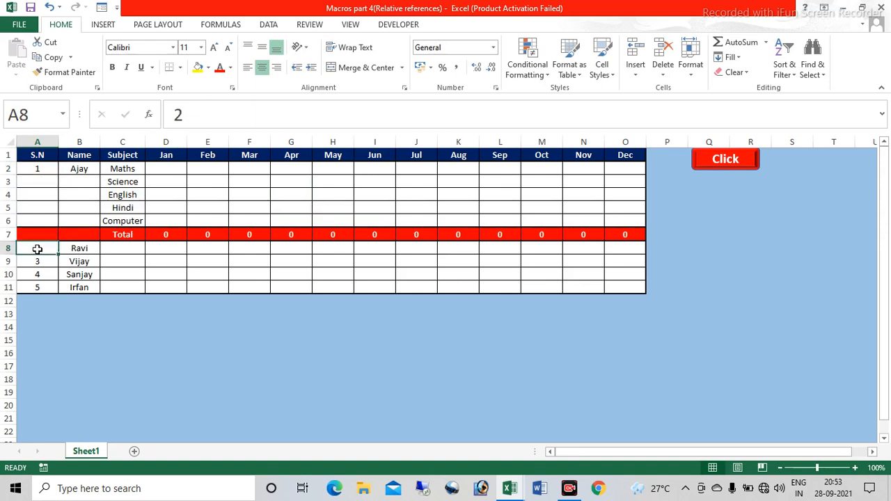
click(727, 165)
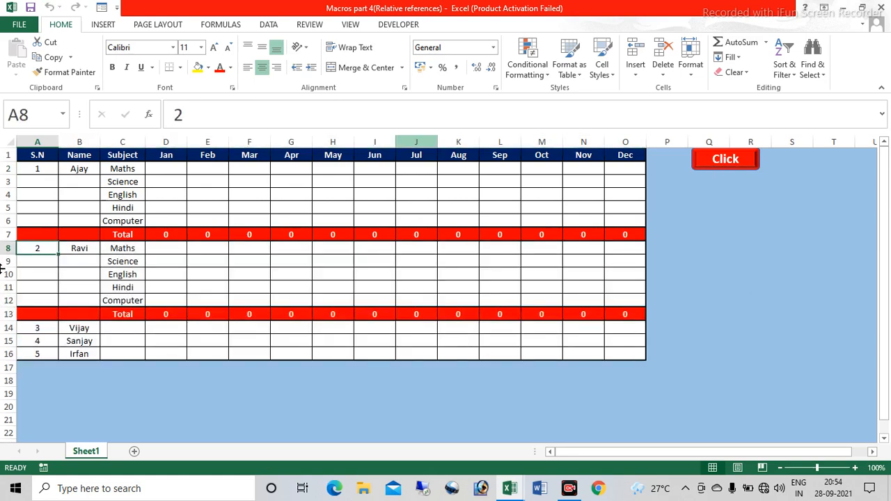
click(42, 329)
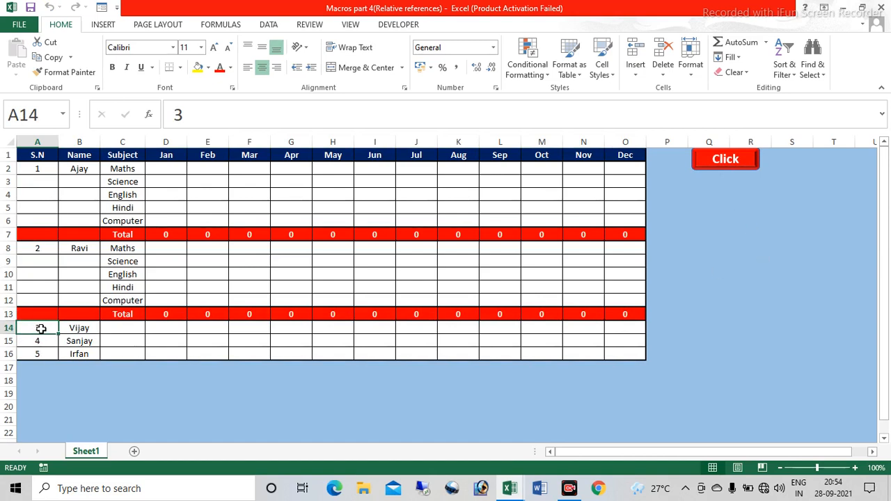
click(721, 160)
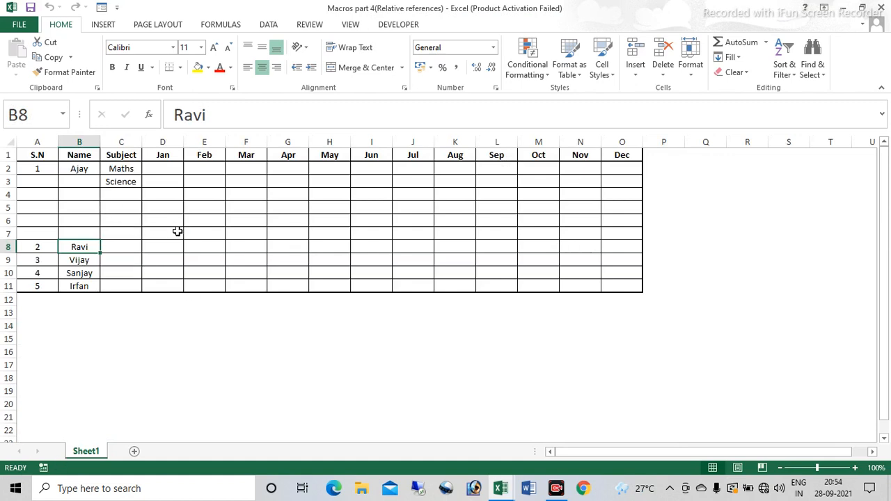
In the plain practice workbook, delete rows 3 to 7 and clear the subject in cell C2.
click(177, 257)
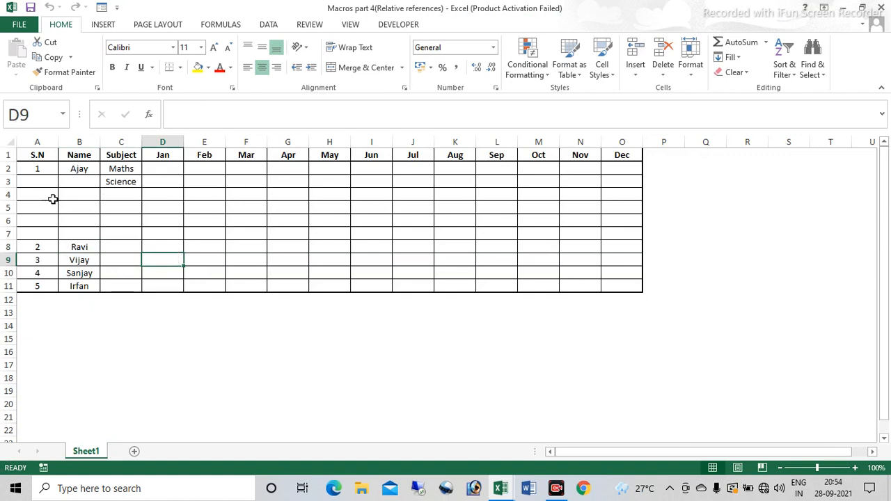
drag(7, 181, 9, 235)
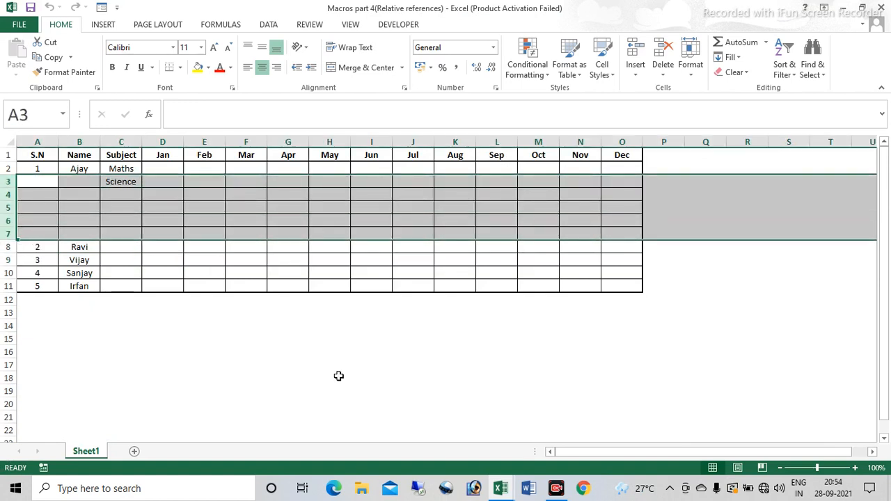
key(ctrl+minus)
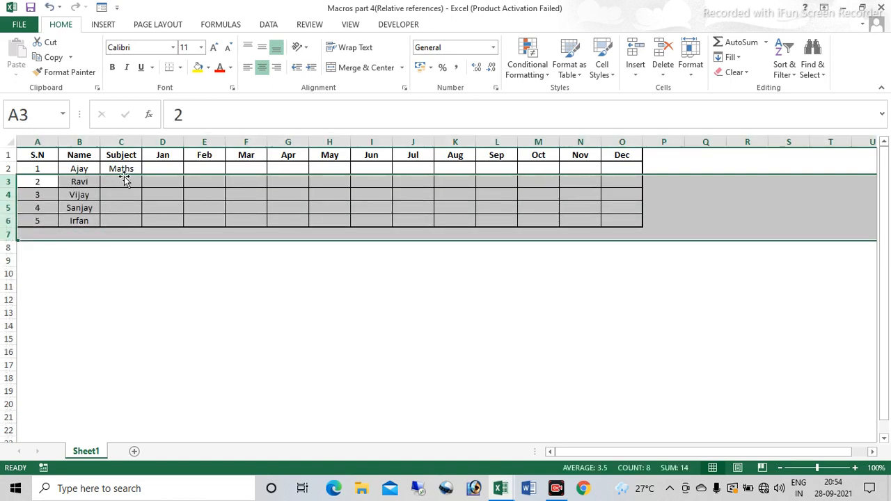
click(125, 170)
key(Delete)
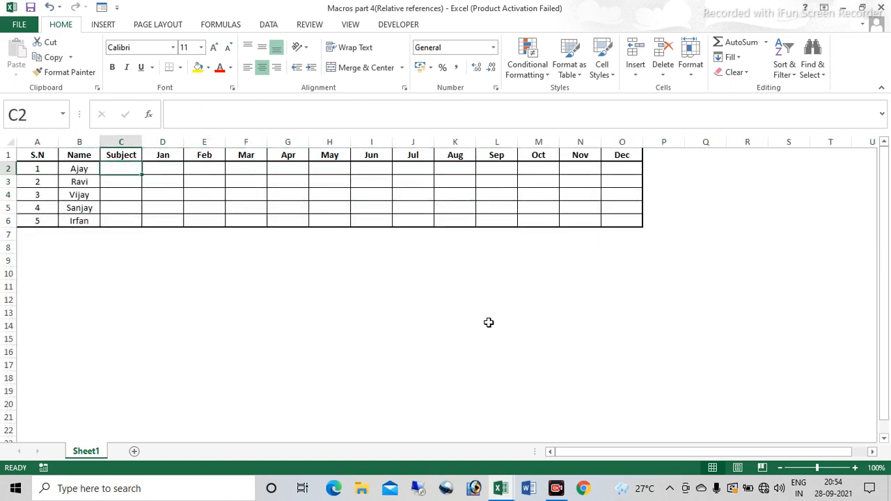
Check the Developer entry in the ribbon customization options and close the options without changes.
click(41, 169)
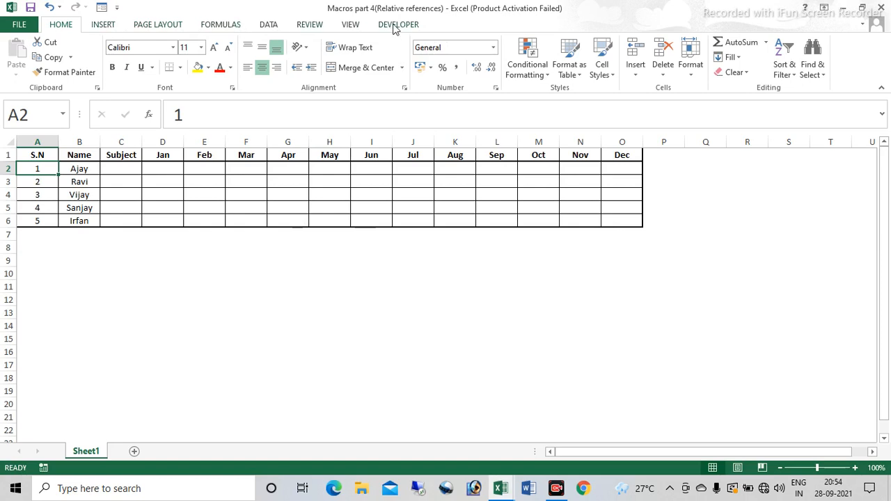
click(350, 24)
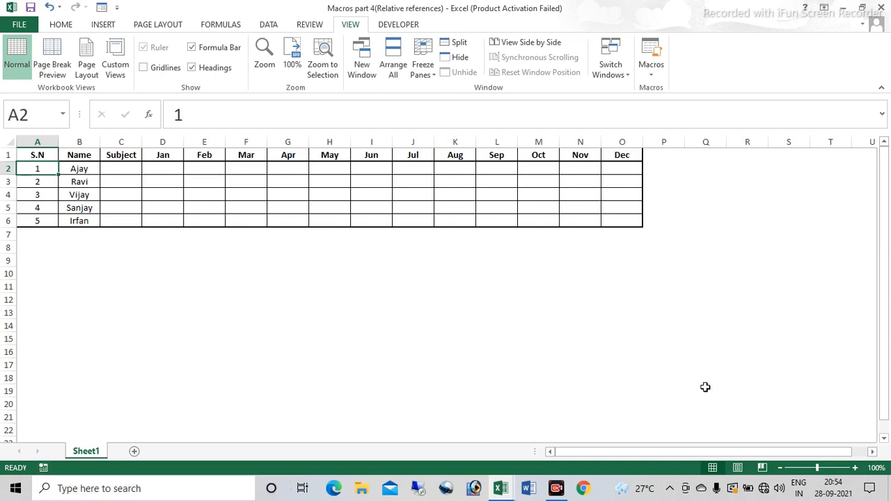
click(401, 25)
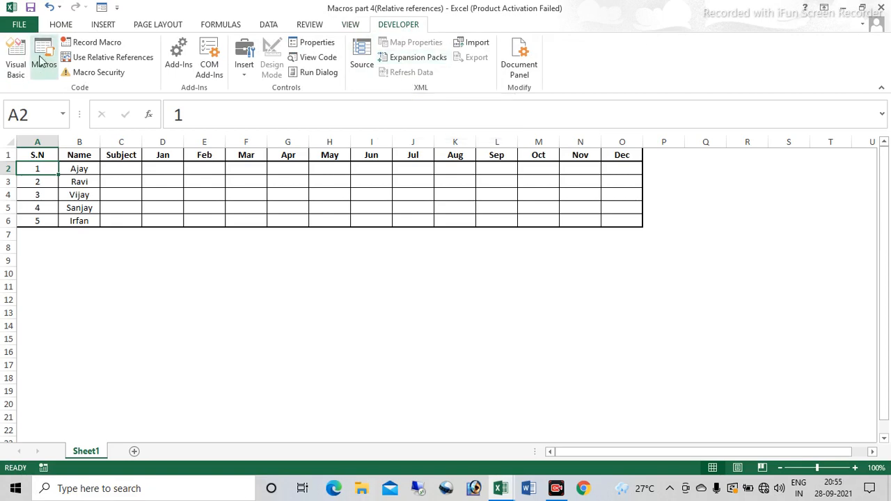
click(28, 24)
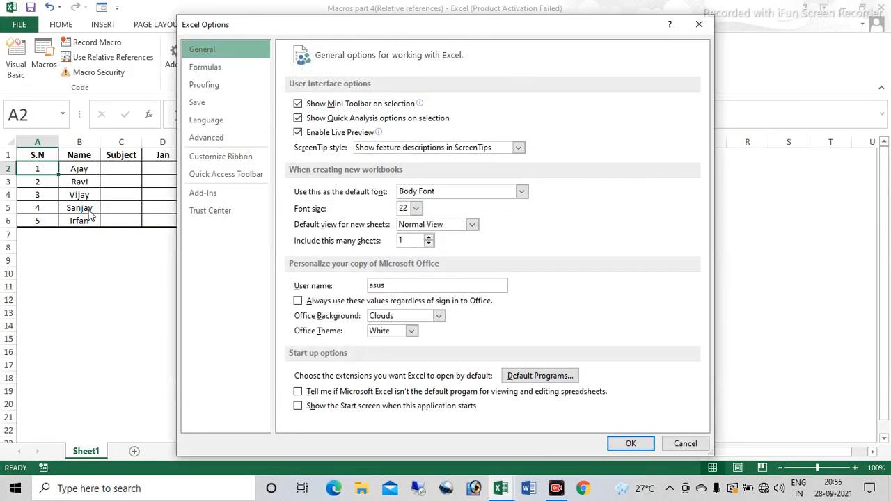
click(214, 158)
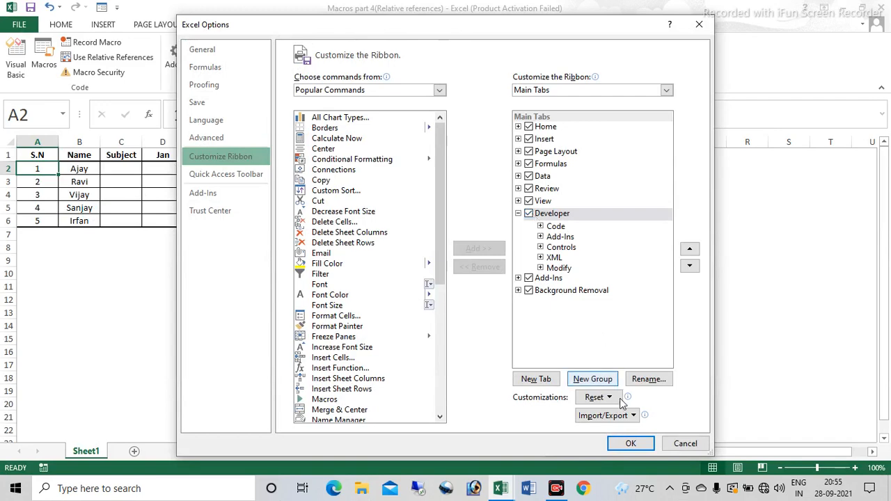
click(675, 441)
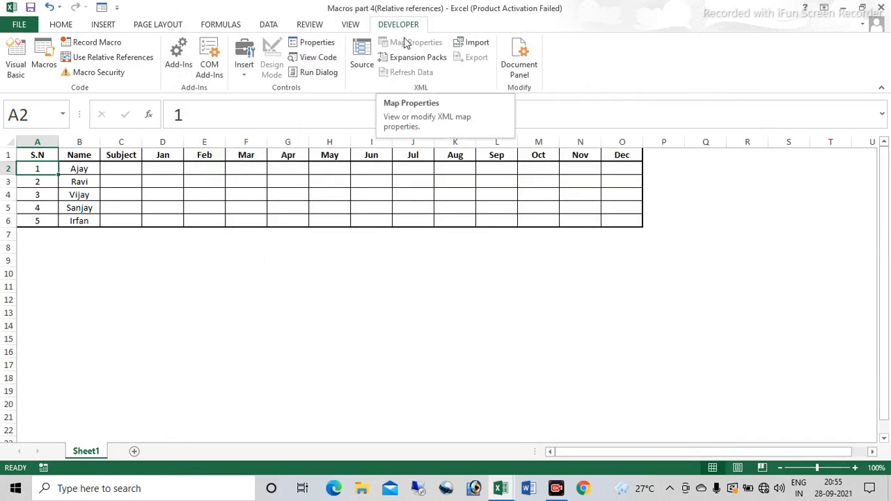
click(59, 23)
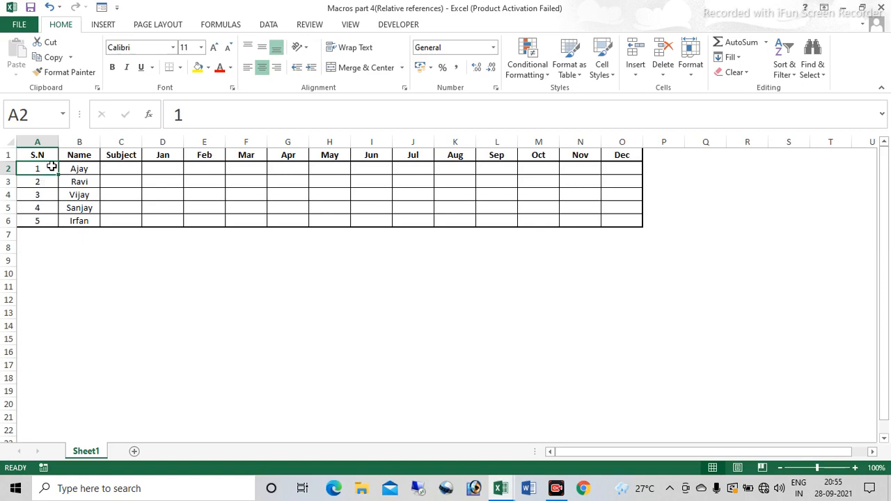
click(41, 195)
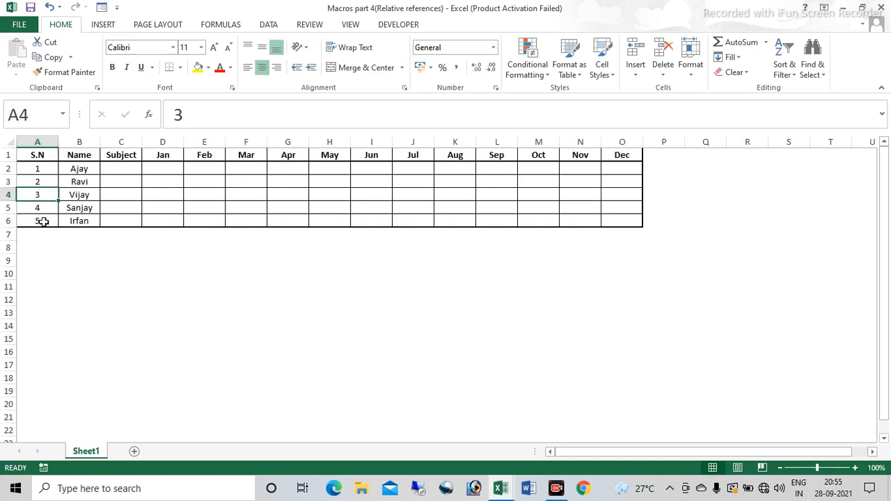
click(40, 221)
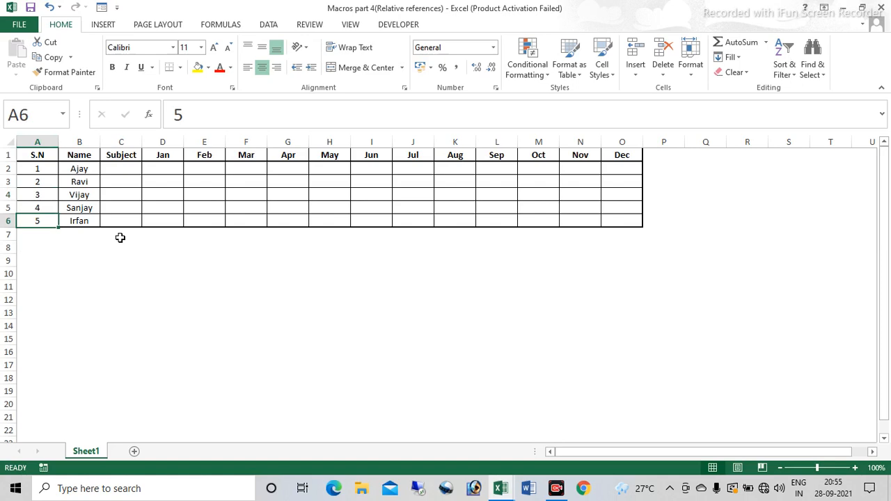
Select cell A2 and turn on relative references for macro recording.
click(43, 169)
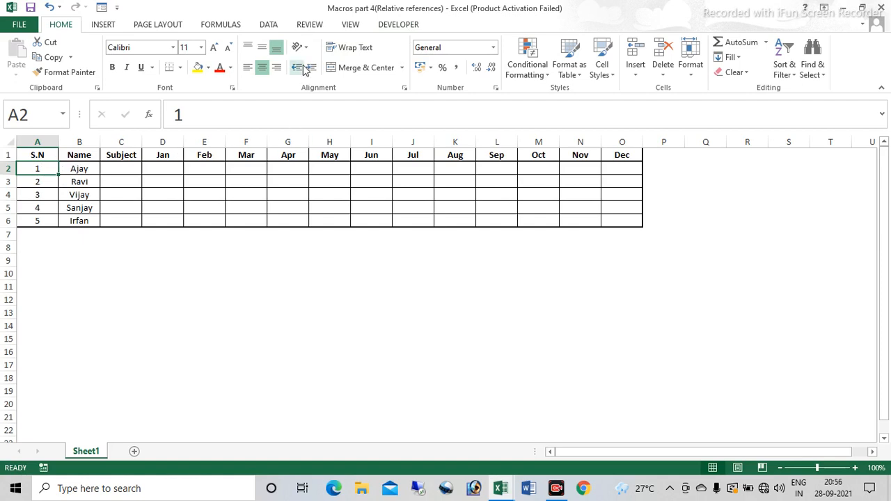
click(400, 27)
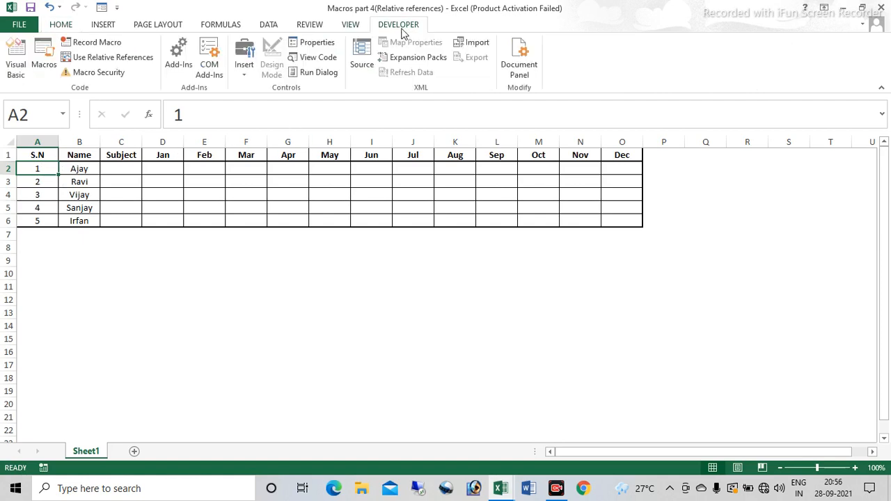
click(93, 62)
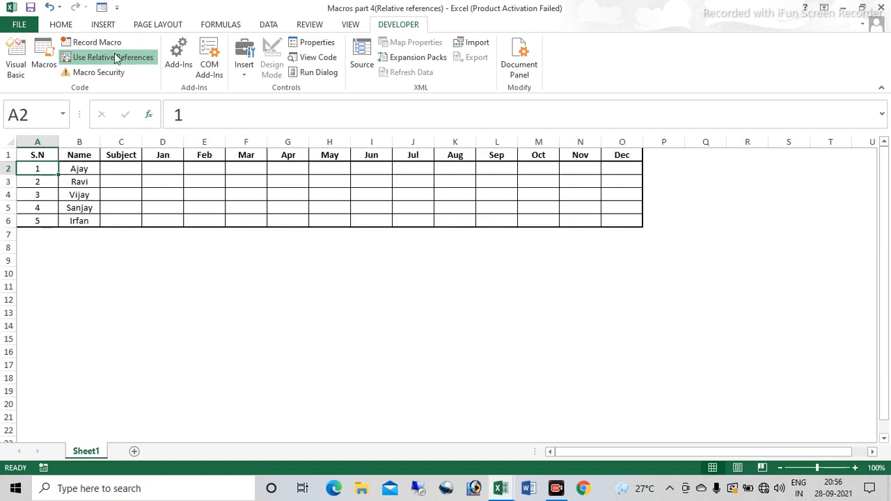
Set up a new macro named total, stored in This Workbook, and try to assign it the shortcut Ctrl+Shift+O.
click(96, 42)
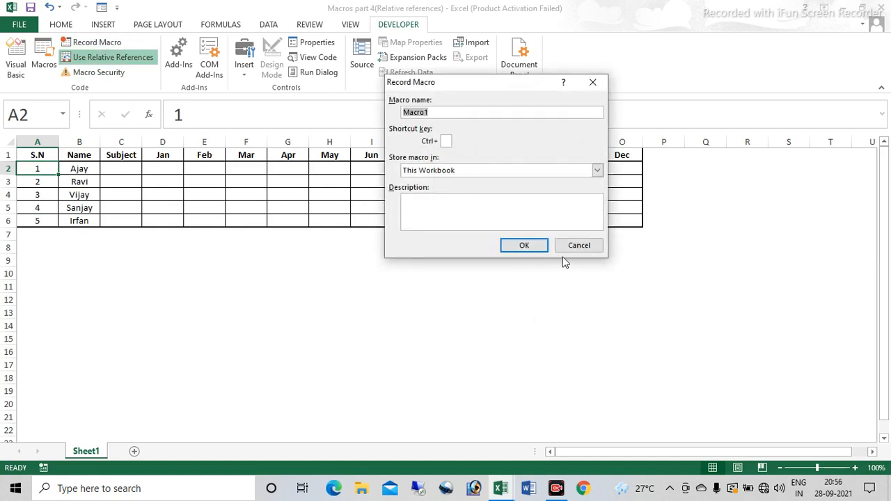
text(sum)
key(BackSpace)
key(BackSpace)
key(BackSpace)
text(total)
click(597, 171)
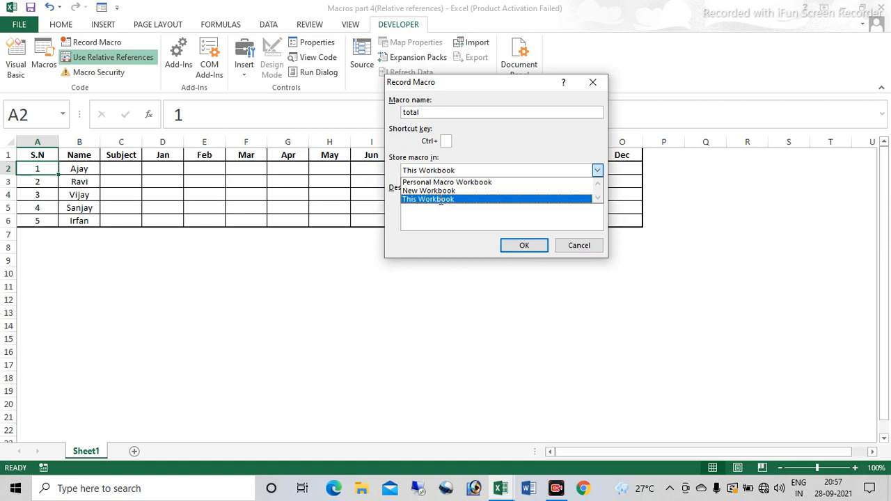
click(441, 200)
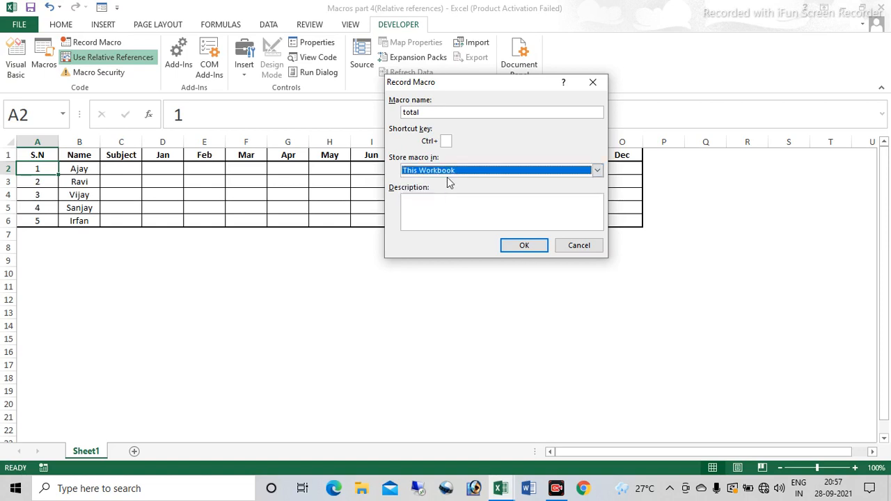
click(445, 142)
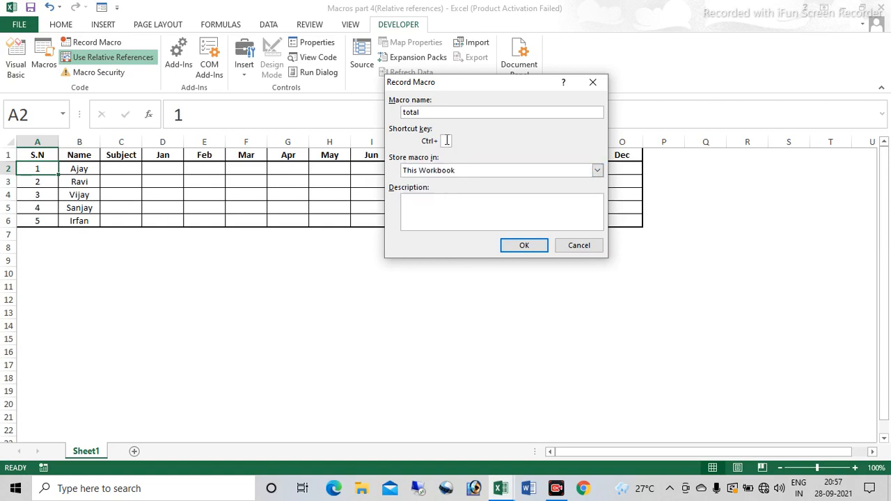
text(O)
click(525, 250)
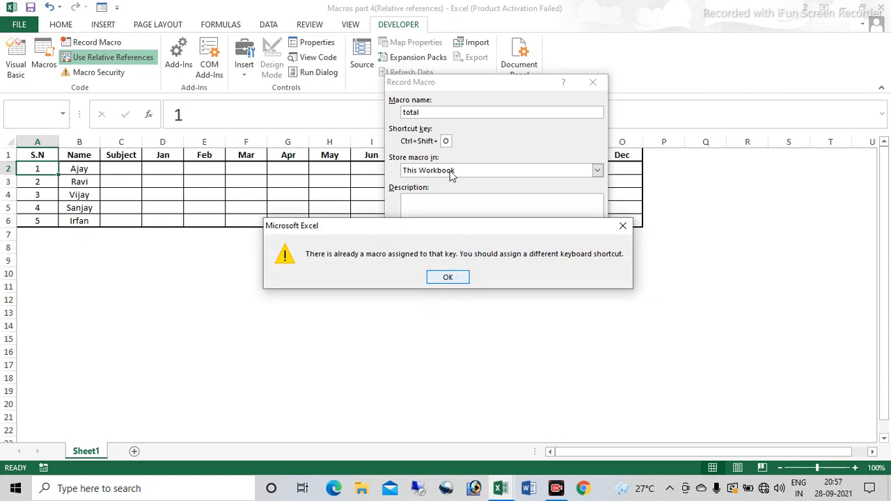
click(449, 277)
Rename the new macro as sum, assign it the shortcut Ctrl+Shift+L, and start recording.
double_click(428, 112)
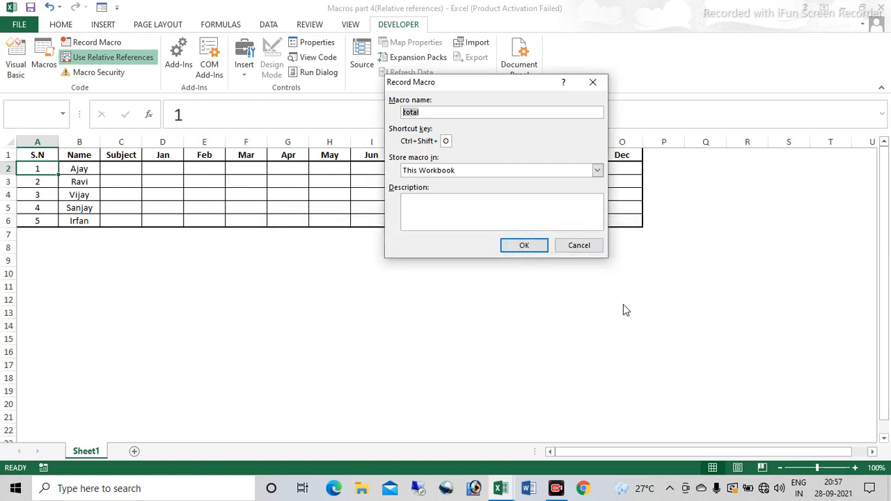
text(sum)
click(523, 246)
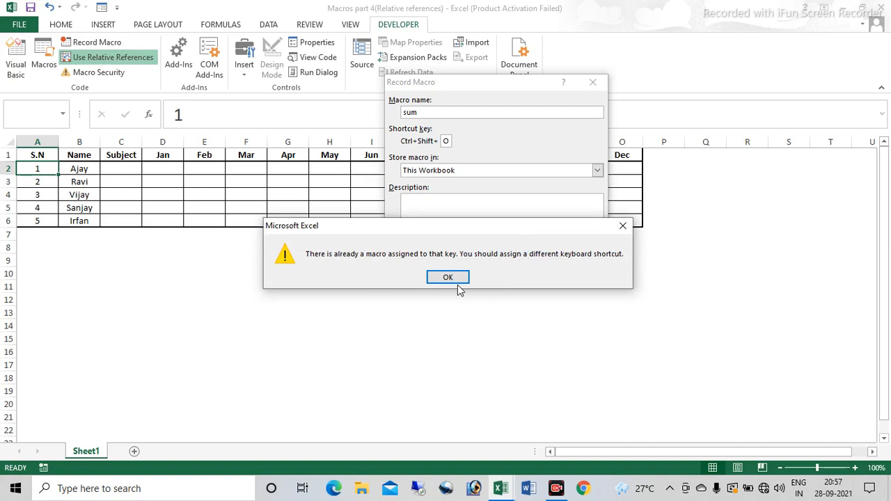
click(449, 279)
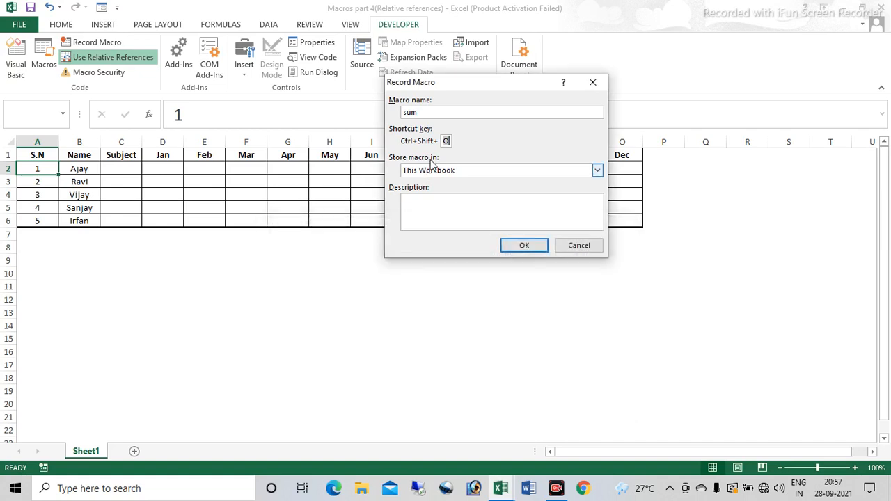
text(l)
text(L)
click(527, 245)
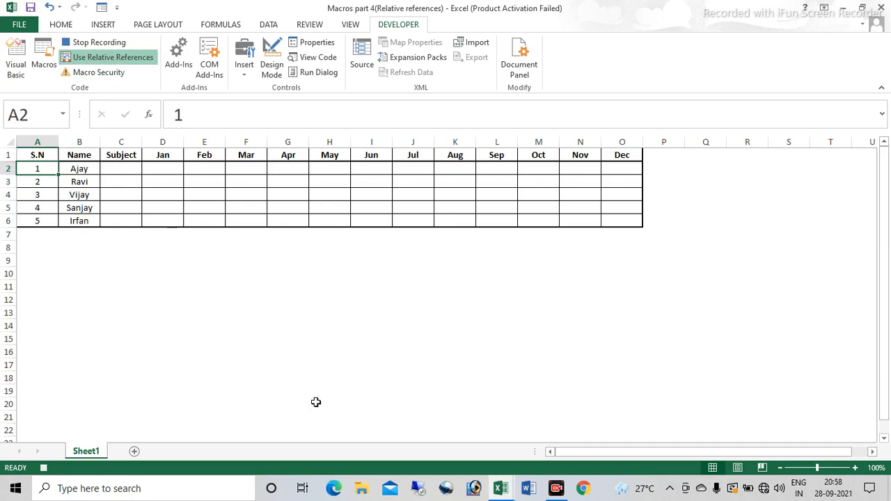
Insert five blank rows at rows 3 to 7, directly below the first student.
key(Down)
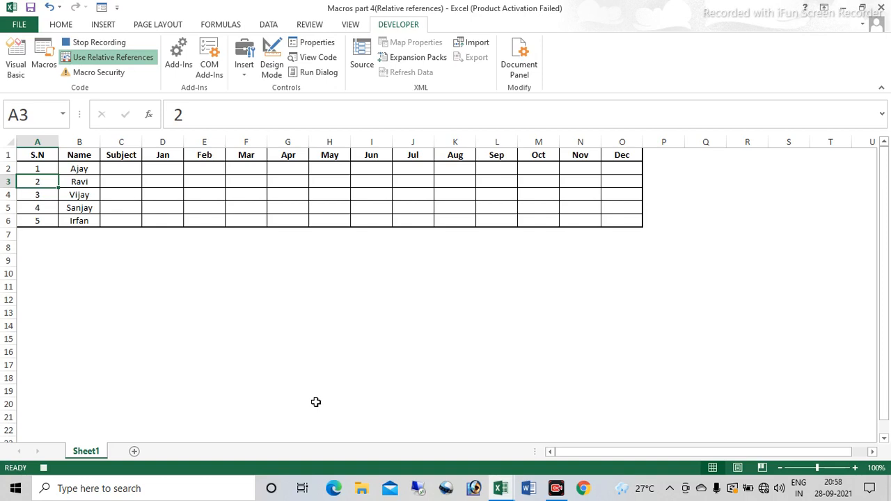
key(shift+space)
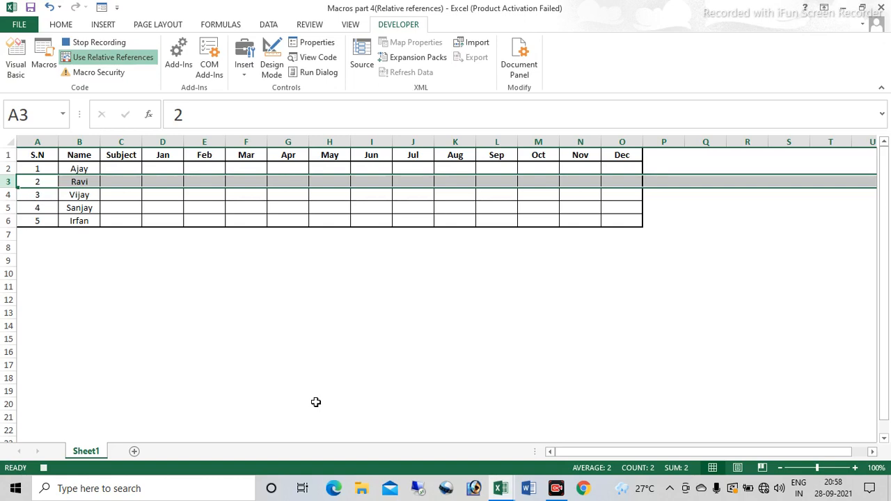
key(shift+Down)
key(shift+Down)
key(shift+Down)
key(shift+Down)
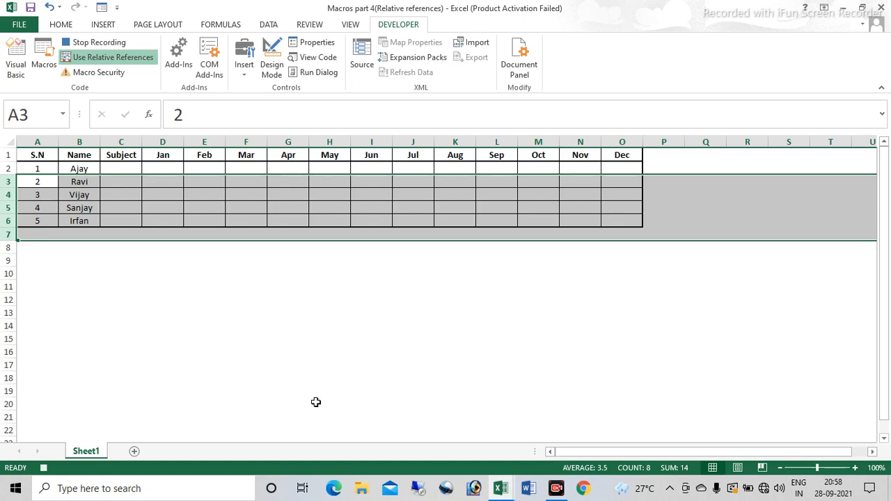
key(ctrl+shift+plus)
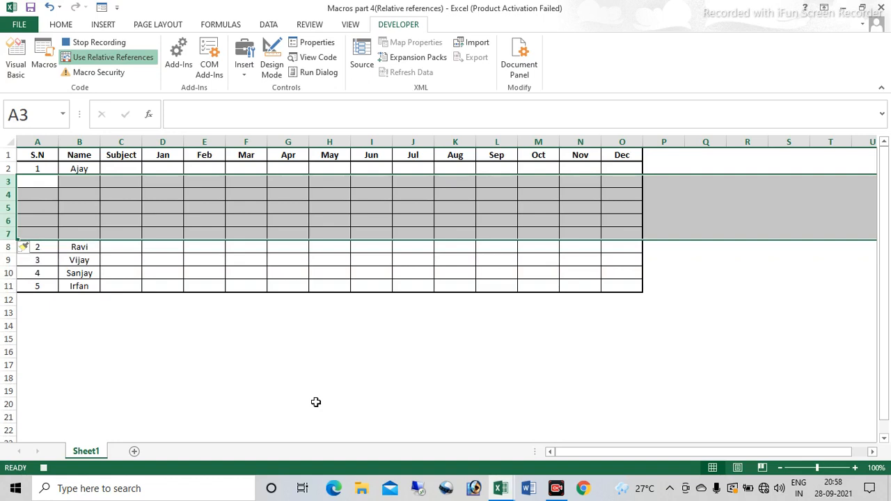
Enter Maths, Science and Computer in cells C2 to C4 as the first student's subjects.
click(116, 168)
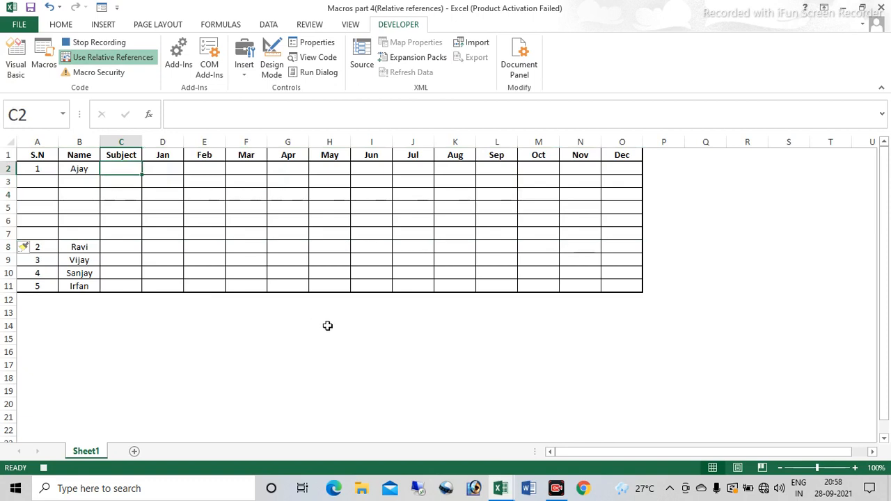
text(m)
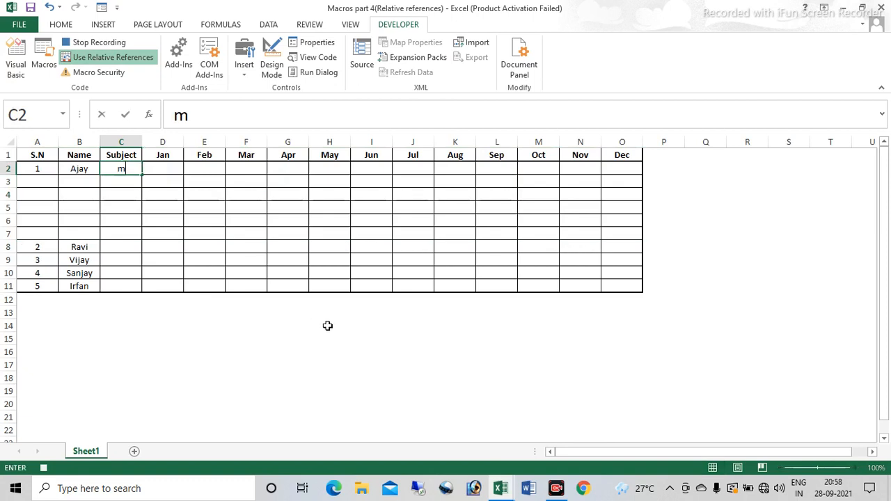
key(BackSpace)
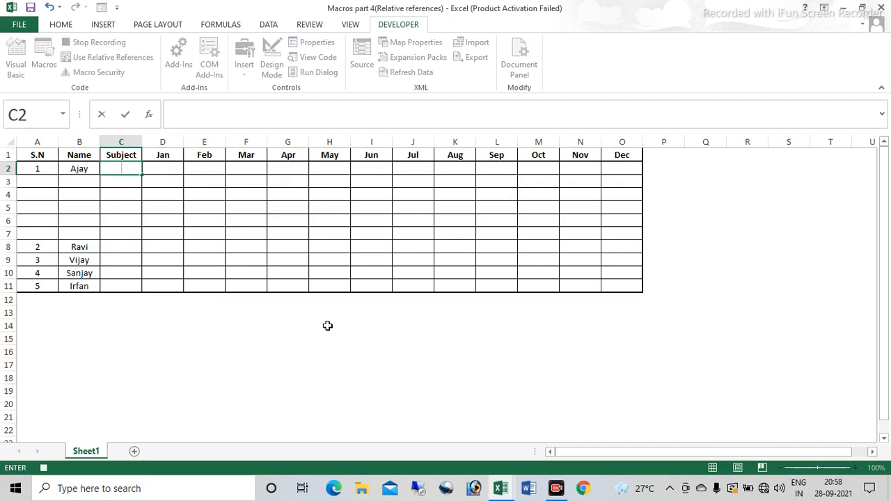
text(Maths)
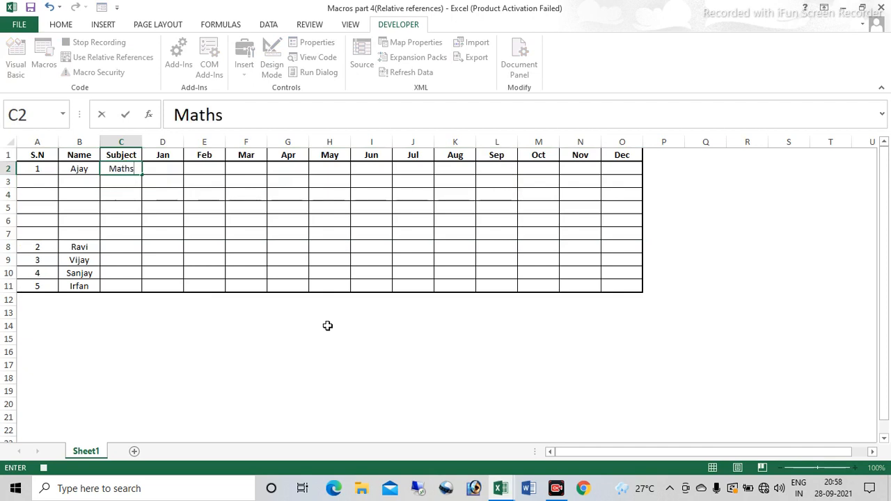
key(Return)
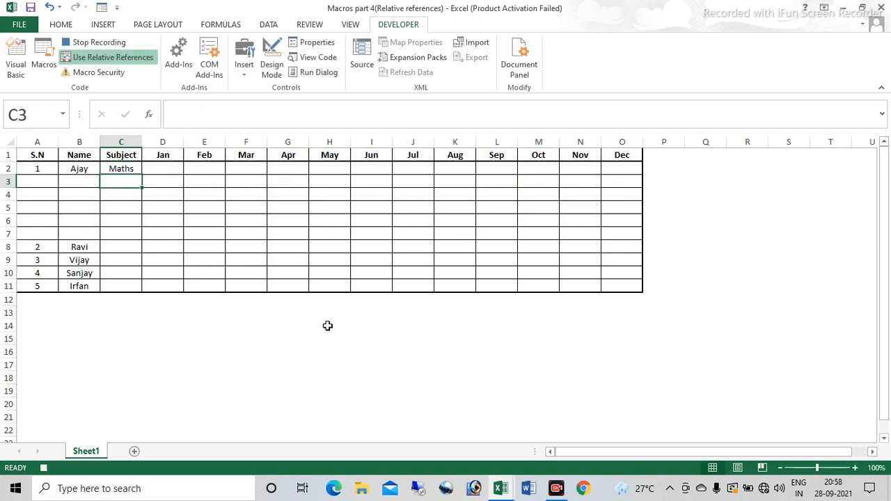
text(Science)
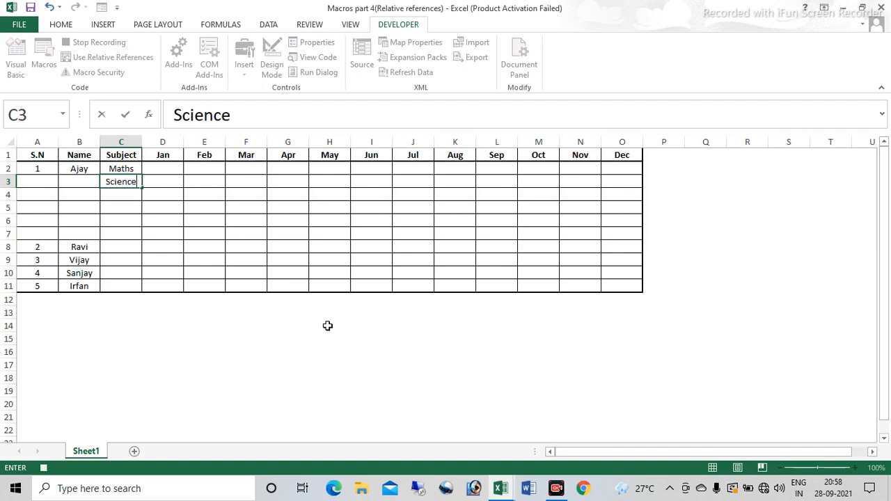
key(Return)
text(Cop)
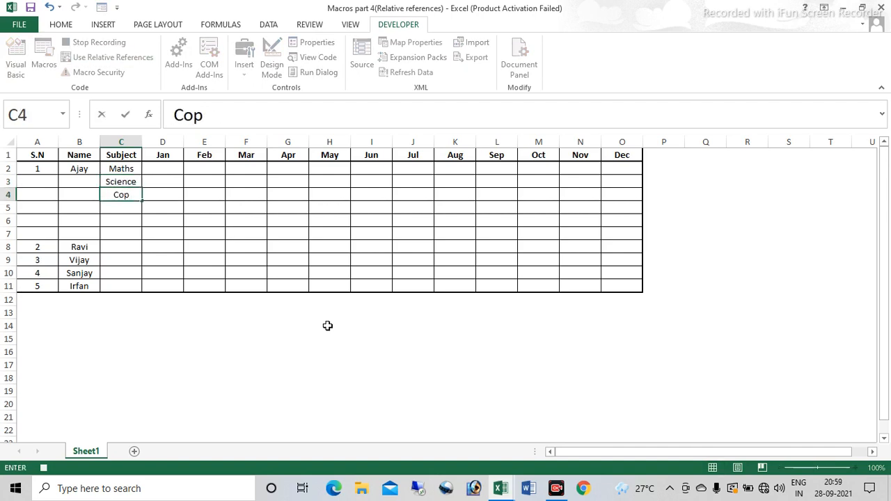
key(BackSpace)
text(mputer)
key(Return)
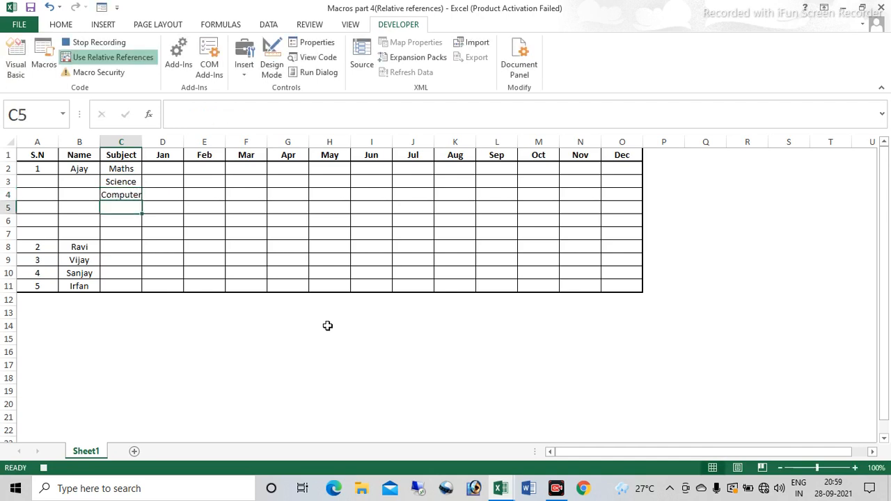
Continue the Subject column with Hindi in C5, English in C6 and Total in C7.
text(Hindi)
key(Return)
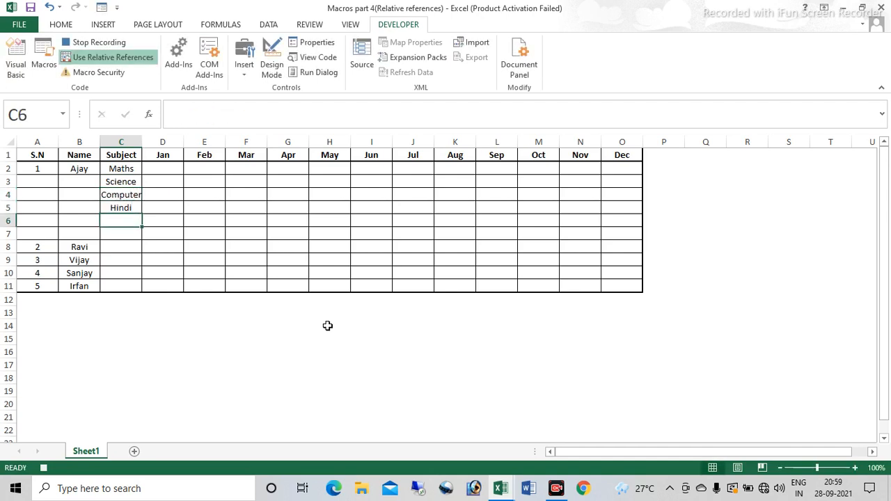
text(English)
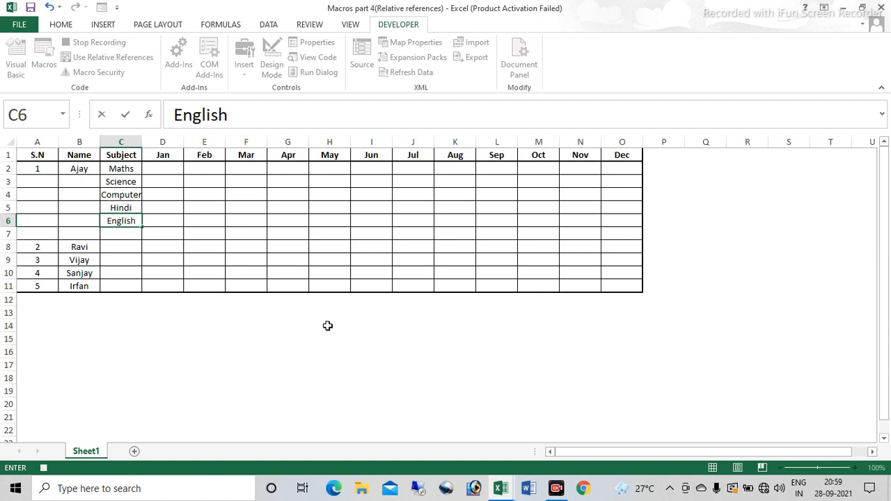
key(Return)
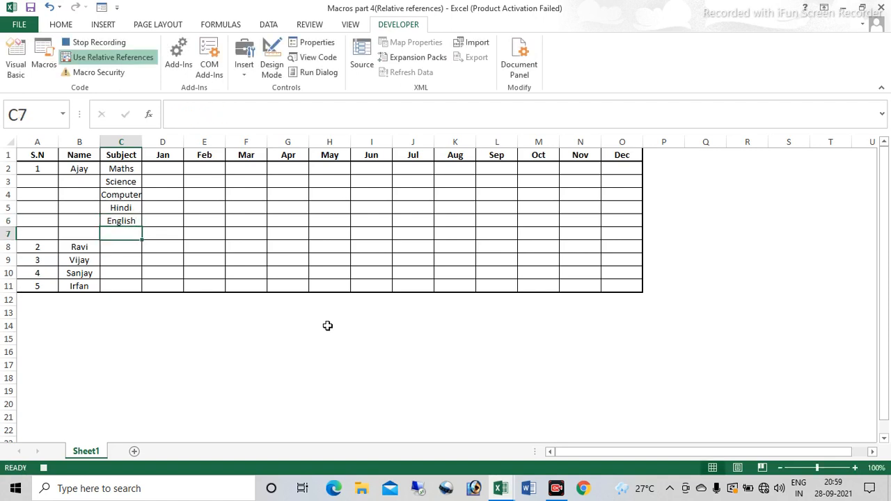
text(Total)
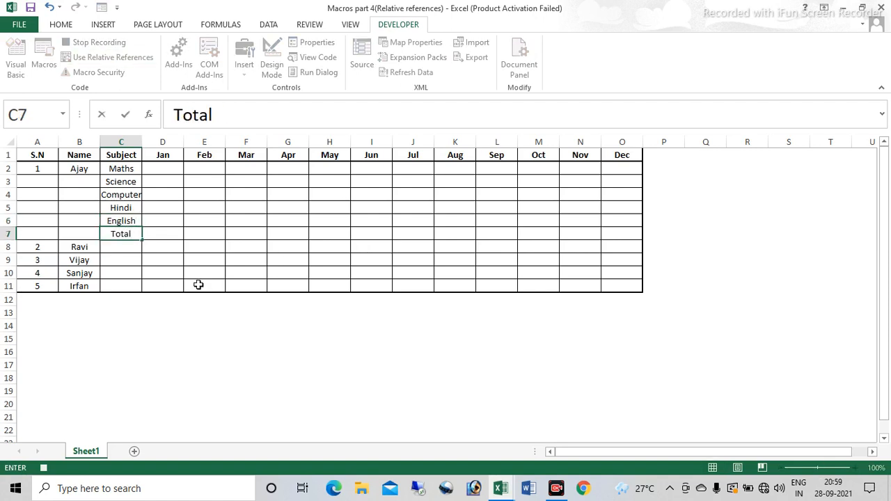
key(Tab)
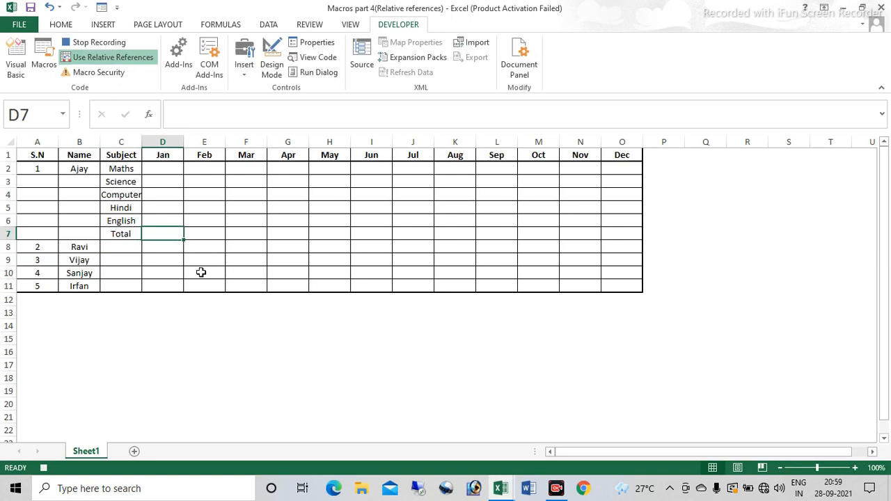
Sum D2:D6 in cell D7, extend the formula across to O7, and autofit the Subject column's width.
text(=sum)
key(Tab)
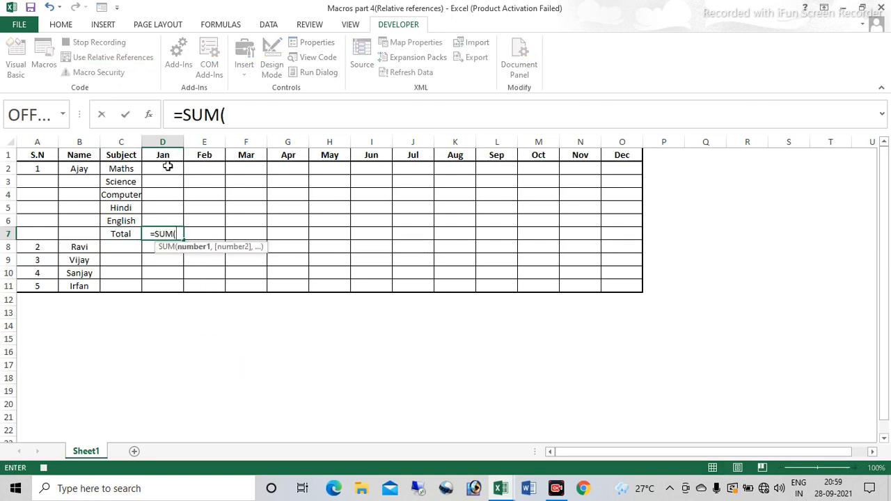
drag(167, 166, 627, 237)
key(Return)
click(175, 235)
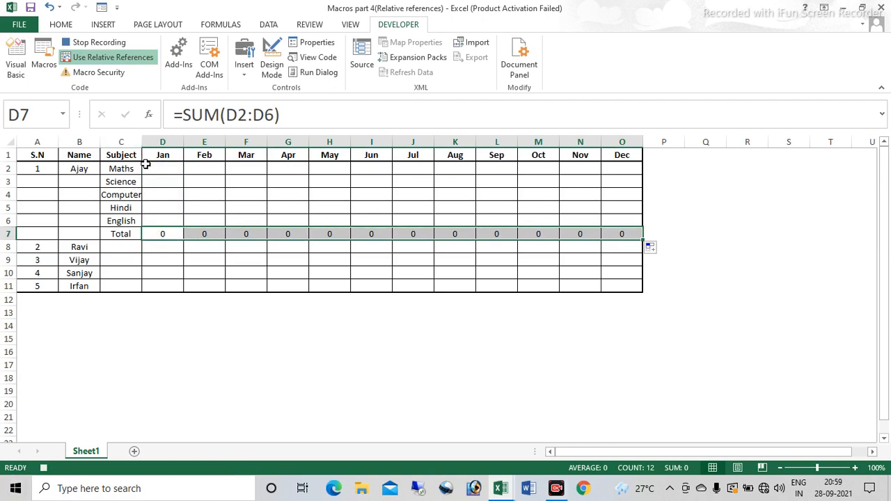
double_click(142, 141)
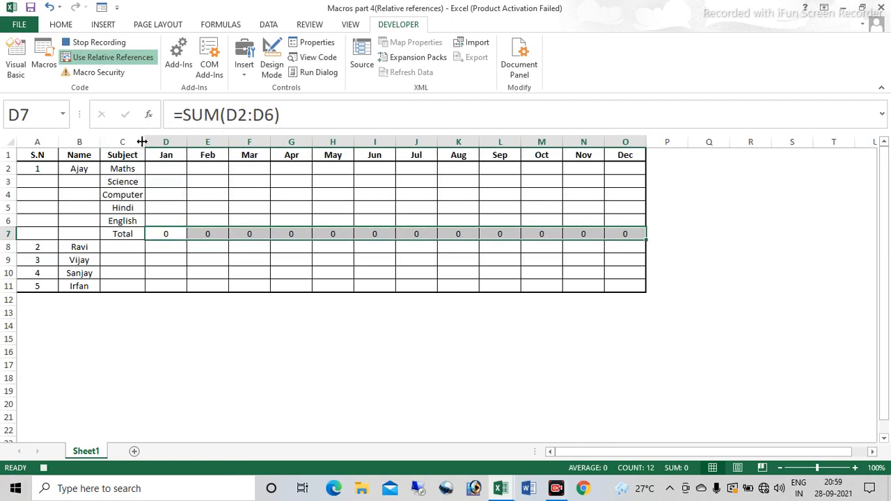
Apply a thick outside border to the first student's block A2:O7 and centre its contents.
click(41, 170)
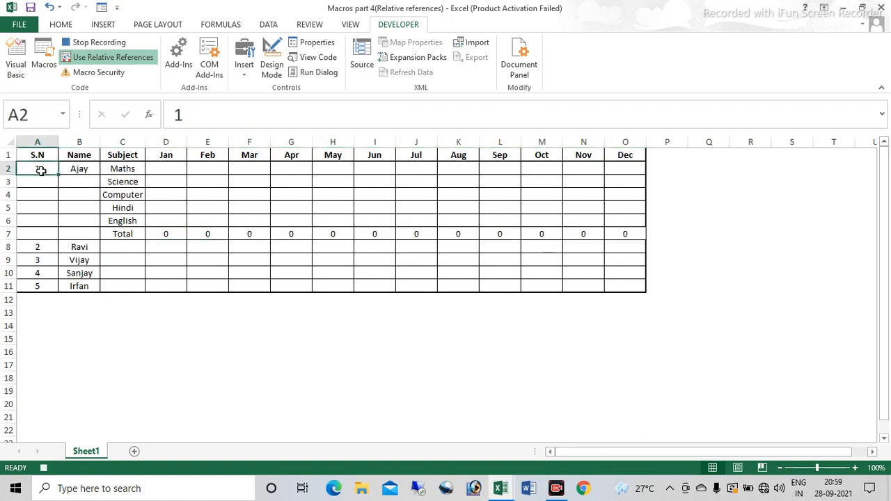
shift+click(626, 234)
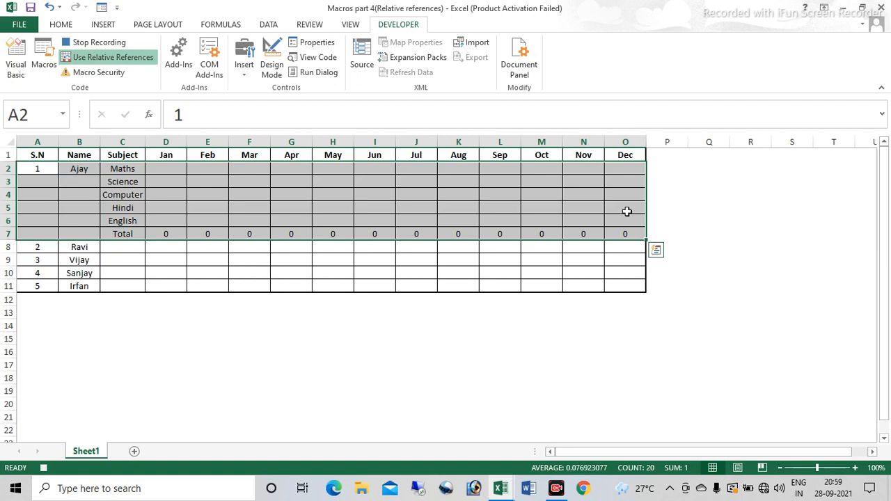
key(alt)
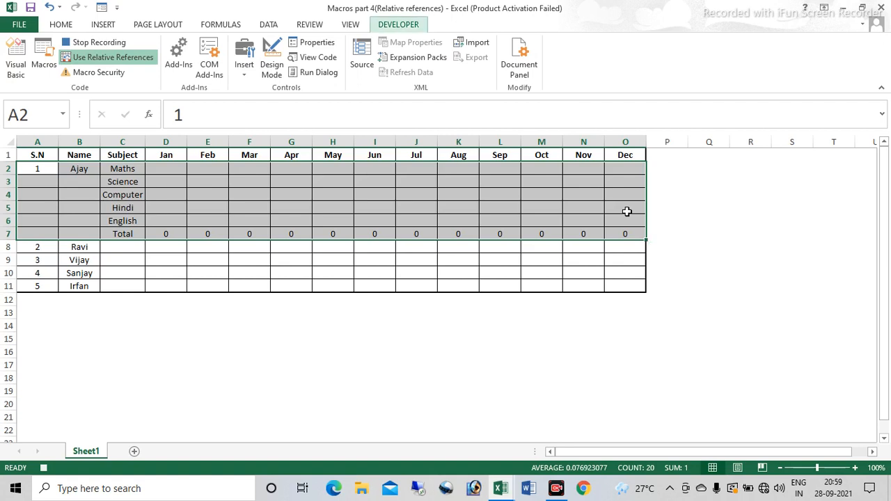
key(h)
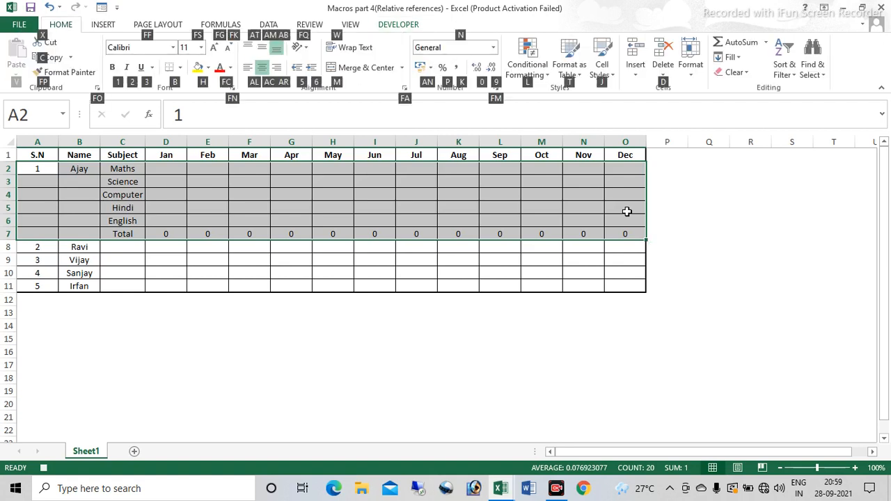
key(b)
key(Escape)
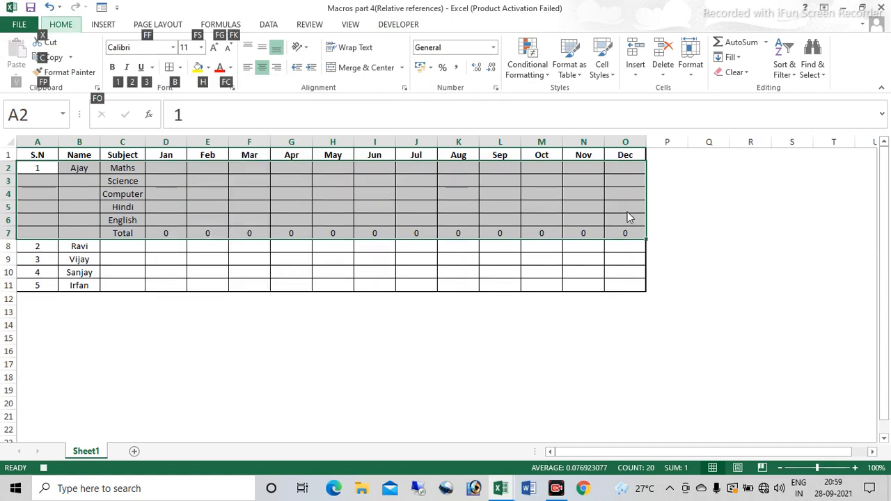
key(a)
key(c)
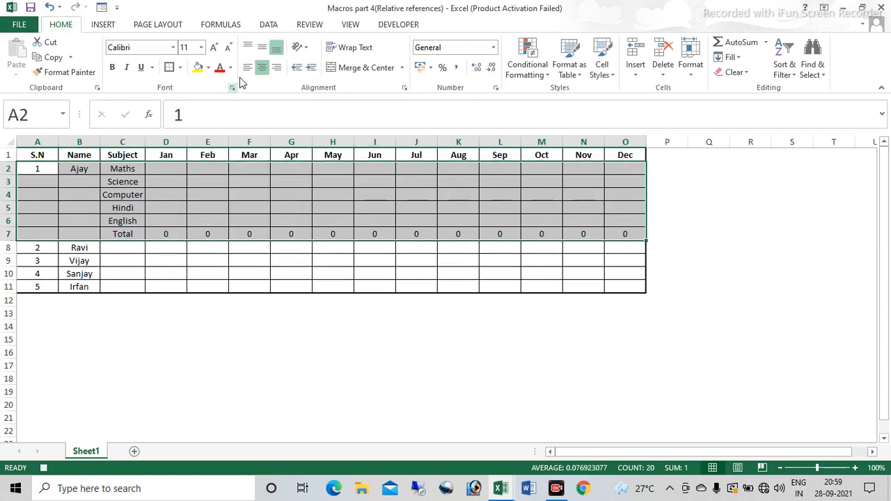
click(263, 71)
Format the Total row A7:O7 with a thick outside border, dark blue fill and bold white text.
drag(47, 239, 619, 234)
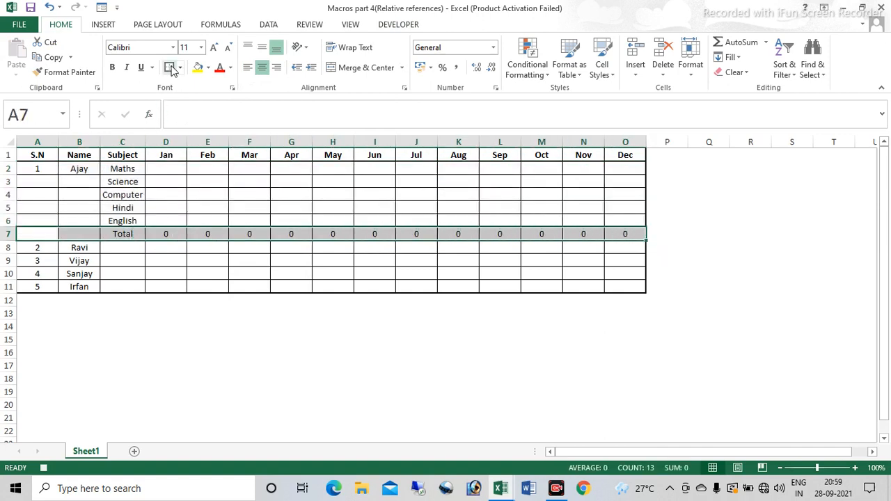
click(208, 68)
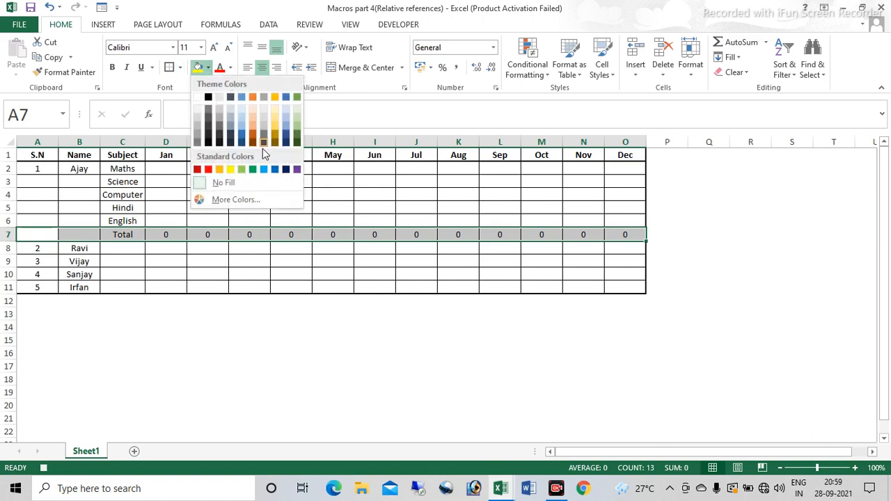
click(291, 173)
click(231, 67)
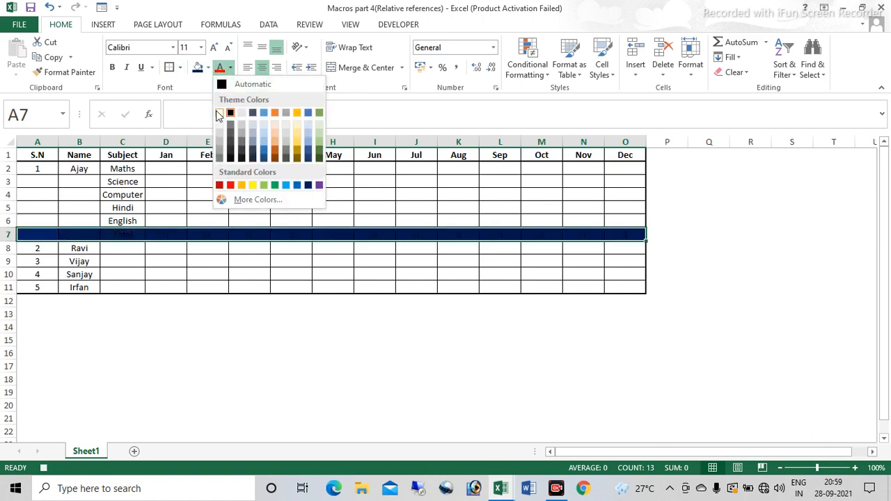
click(220, 109)
click(112, 67)
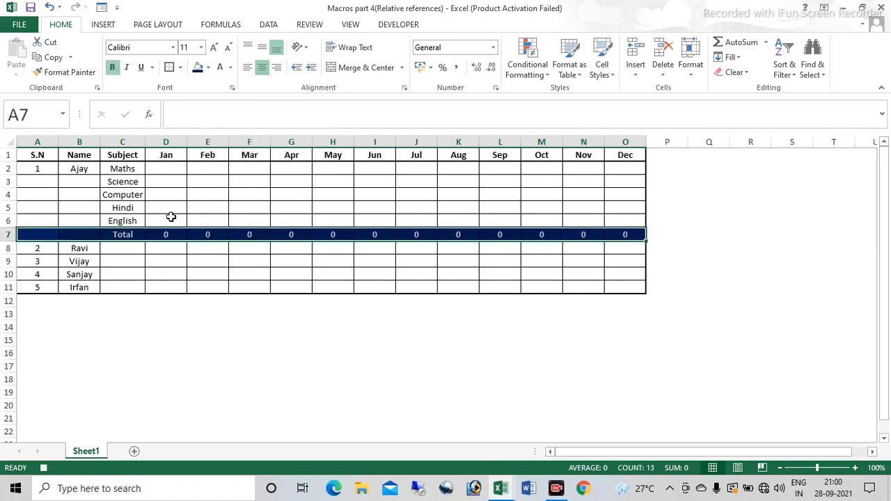
Reselect cell A2 and stop recording the macro.
click(31, 170)
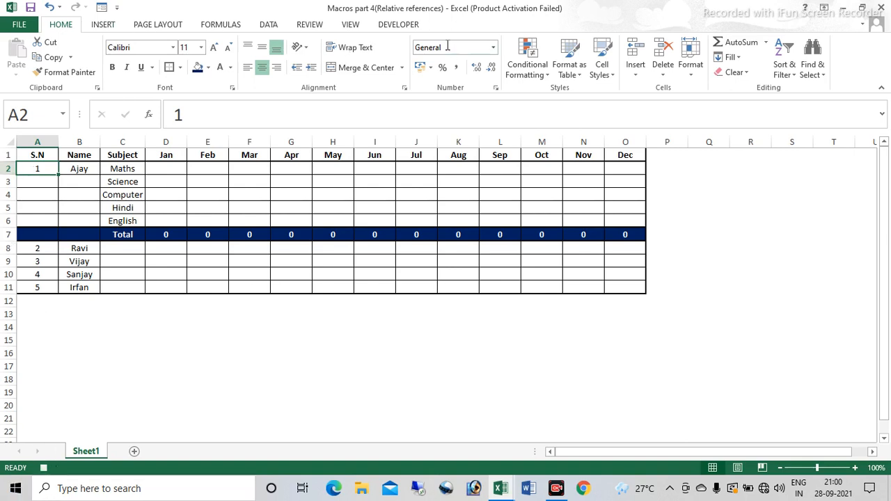
click(399, 25)
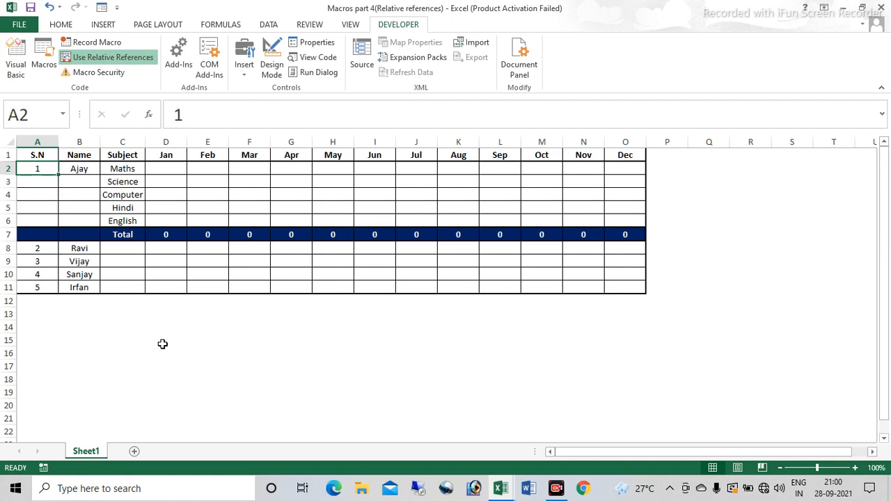
Run the sum macro from cell A8 to build the second student's subject and Total rows.
click(39, 249)
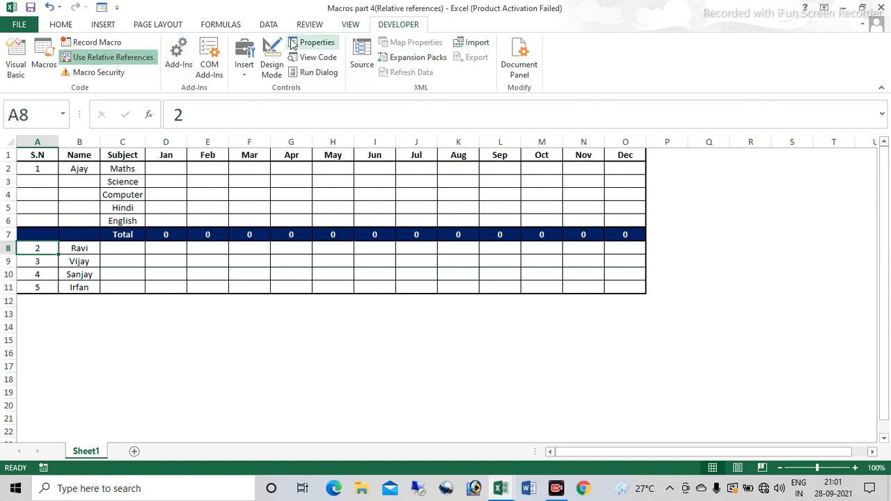
click(354, 25)
click(655, 81)
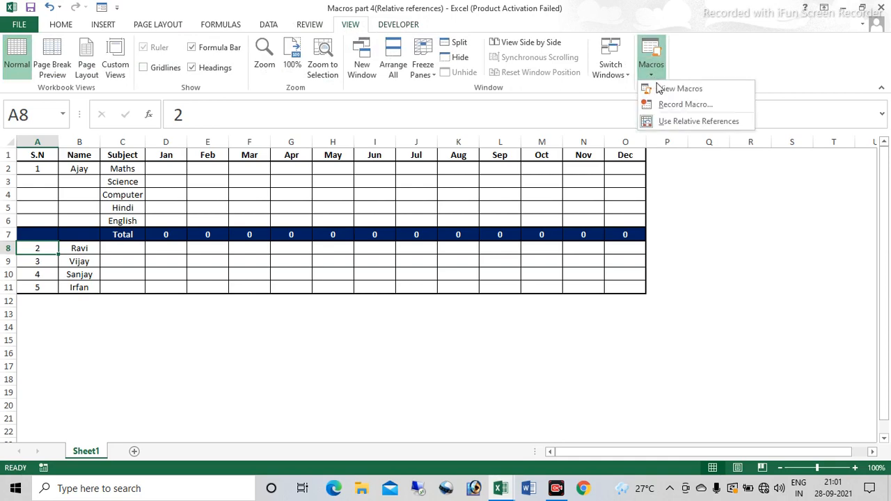
click(672, 89)
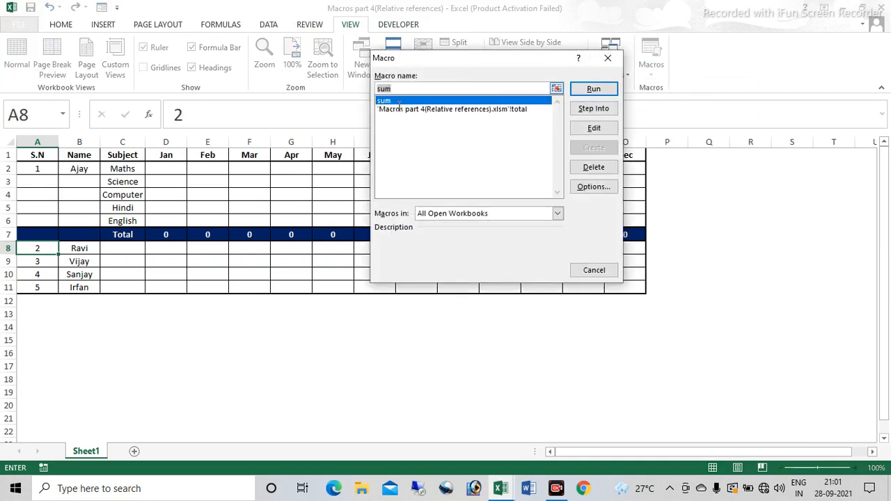
click(592, 90)
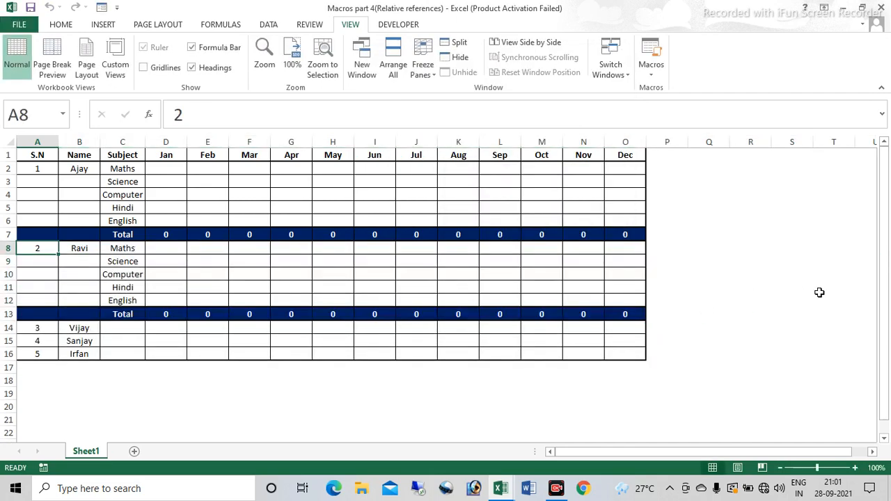
Run the recorded macro from cell A14 through its assigned shortcut to build the third student's subject and Total rows.
click(37, 330)
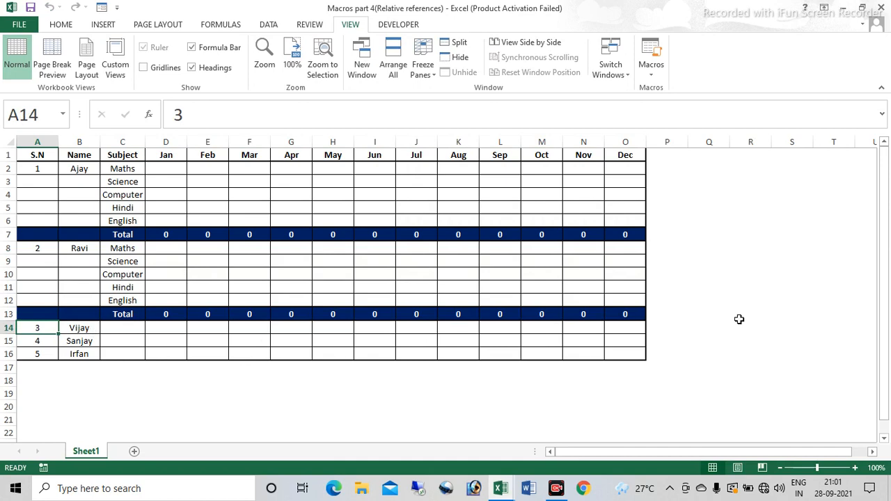
key(ctrl+t)
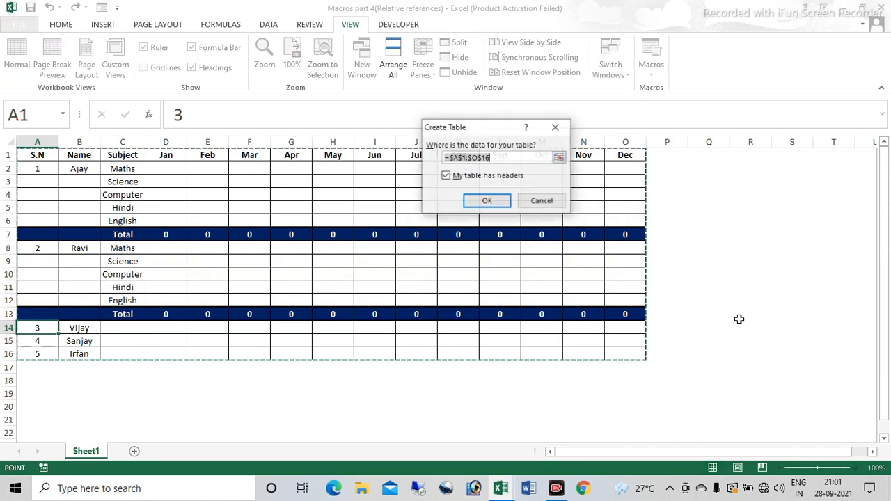
click(545, 202)
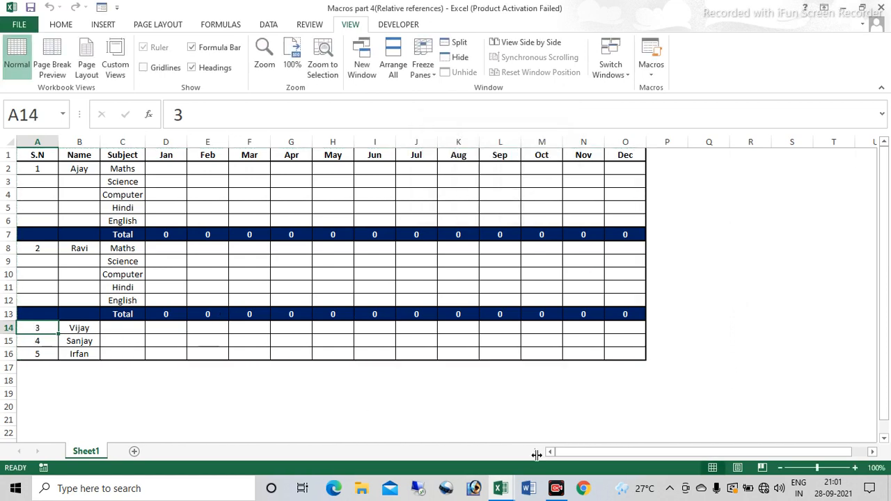
key(ctrl+shift+t)
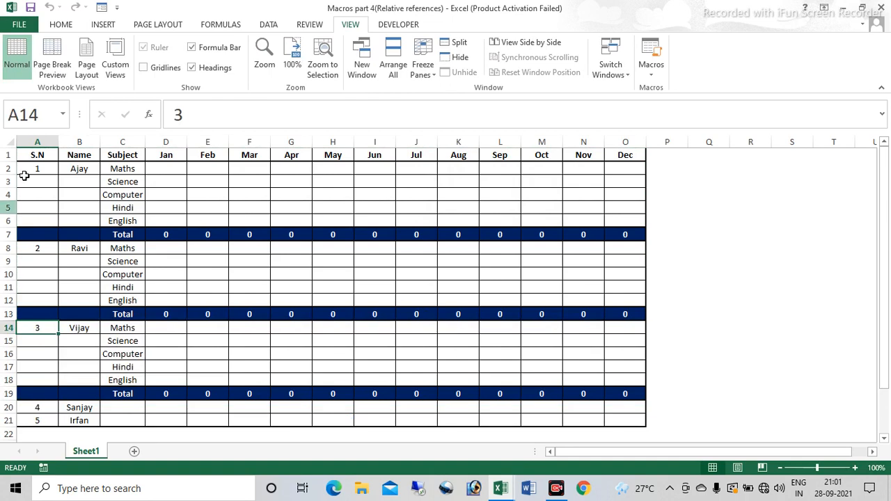
click(397, 26)
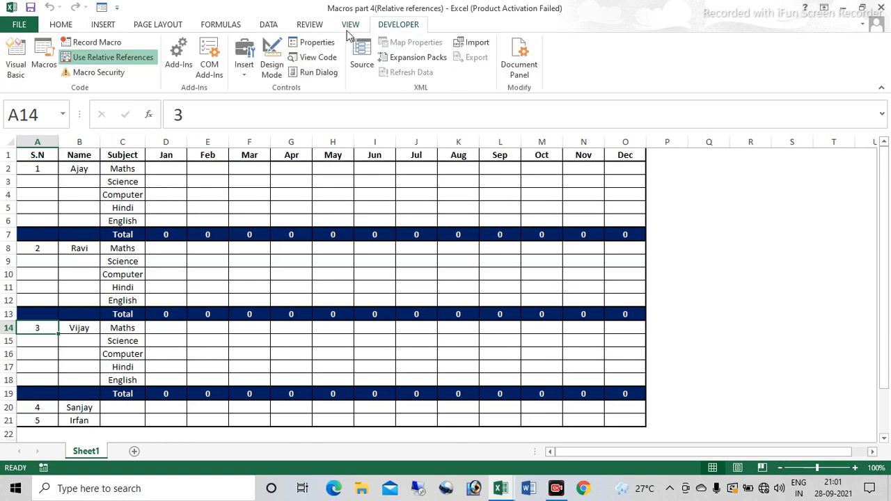